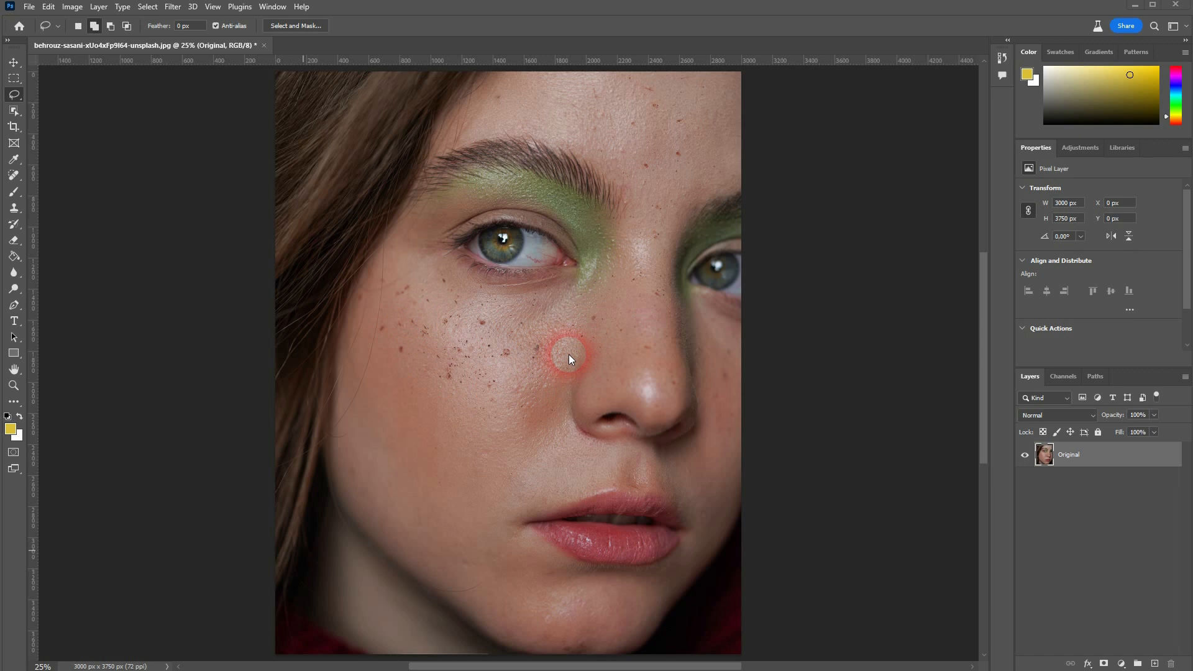
- Outline the freckled cheek area below the eye with a freehand Lasso selection
click(15, 95)
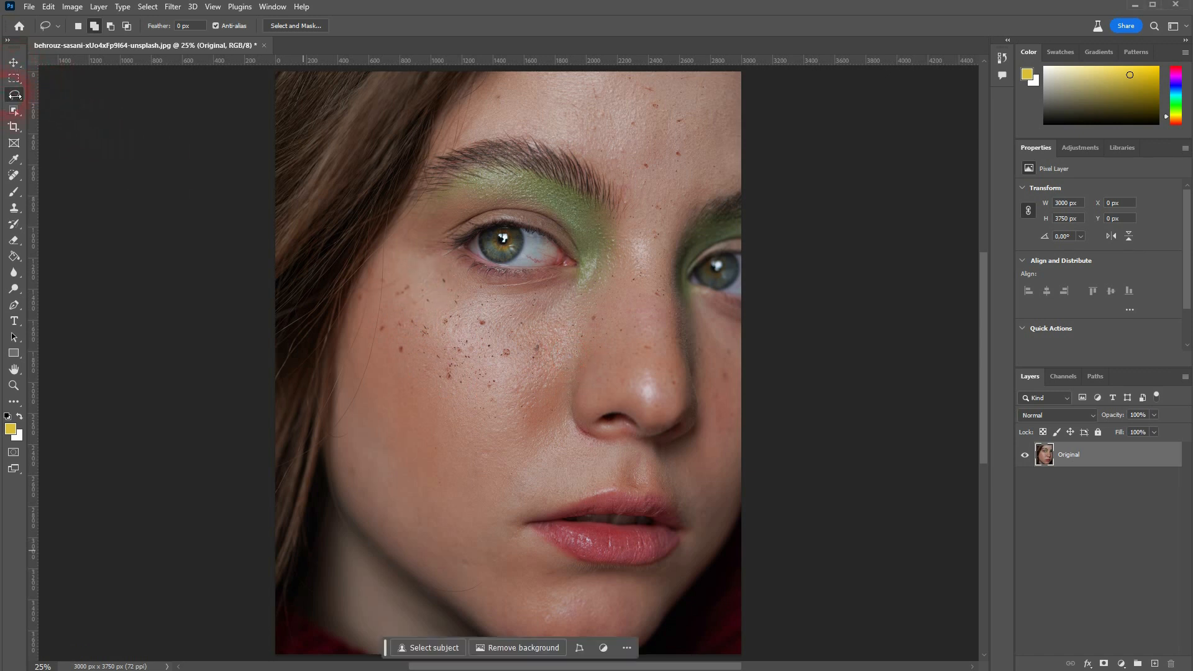
click(61, 95)
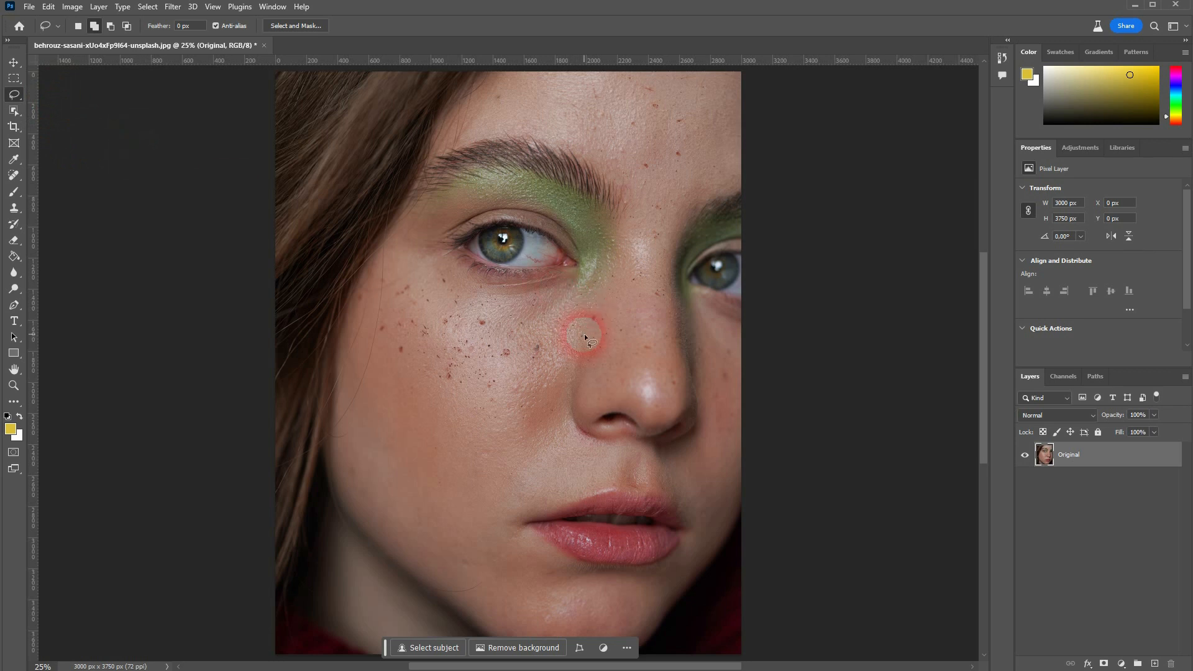
mouse_move(551, 327)
mouse_down()
mouse_move(443, 290)
mouse_move(393, 308)
mouse_up()
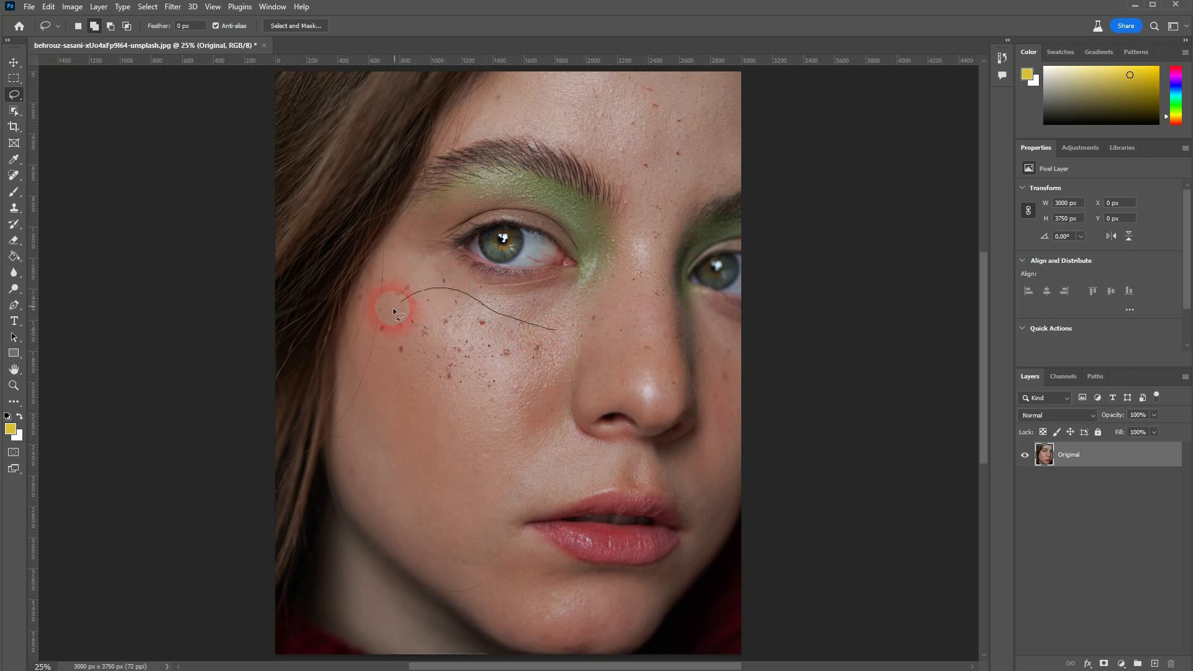
mouse_move(448, 391)
mouse_down()
mouse_move(526, 388)
mouse_move(561, 337)
mouse_up()
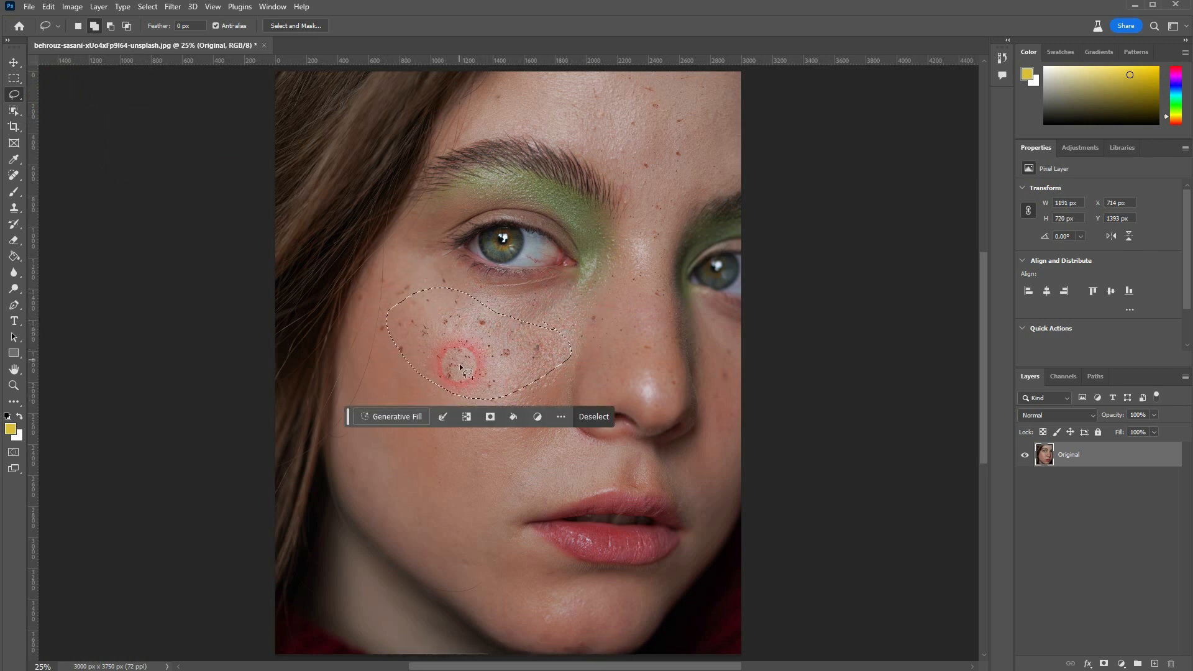
- Run Generative Fill on the cheek selection with the prompt "skin retouching"
click(423, 416)
text(skin )
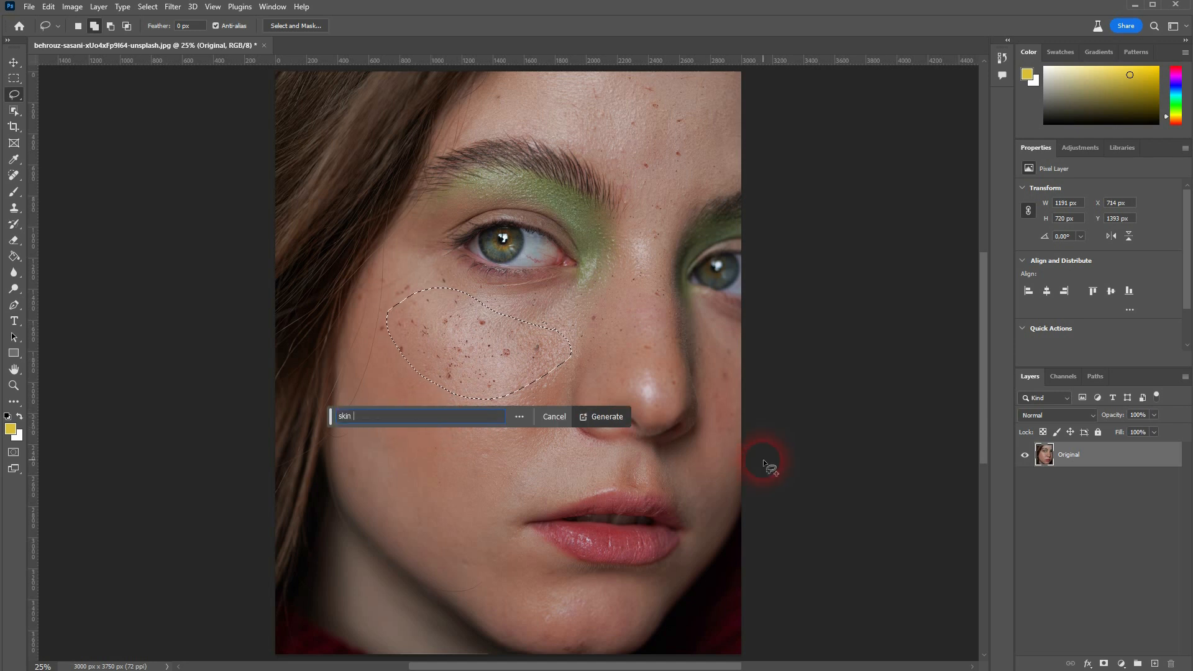
text(retouching)
key(Return)
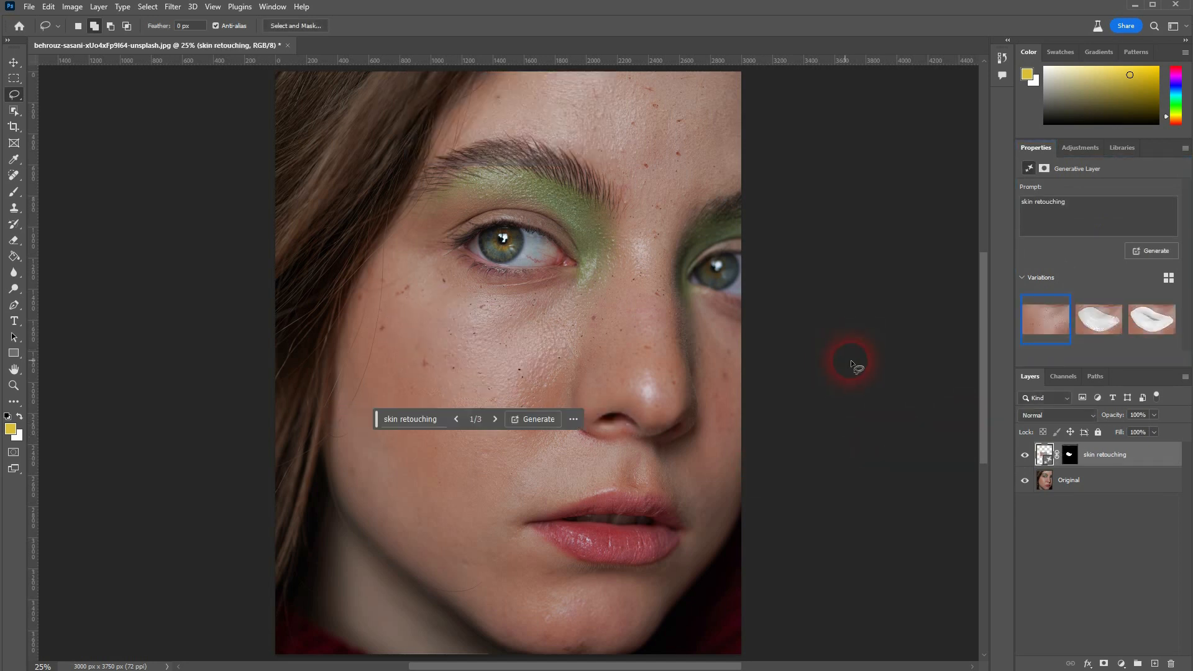
- Compare the skin retouching variations, keep the first one, and toggle the layer to check before and after
mouse_move(1049, 320)
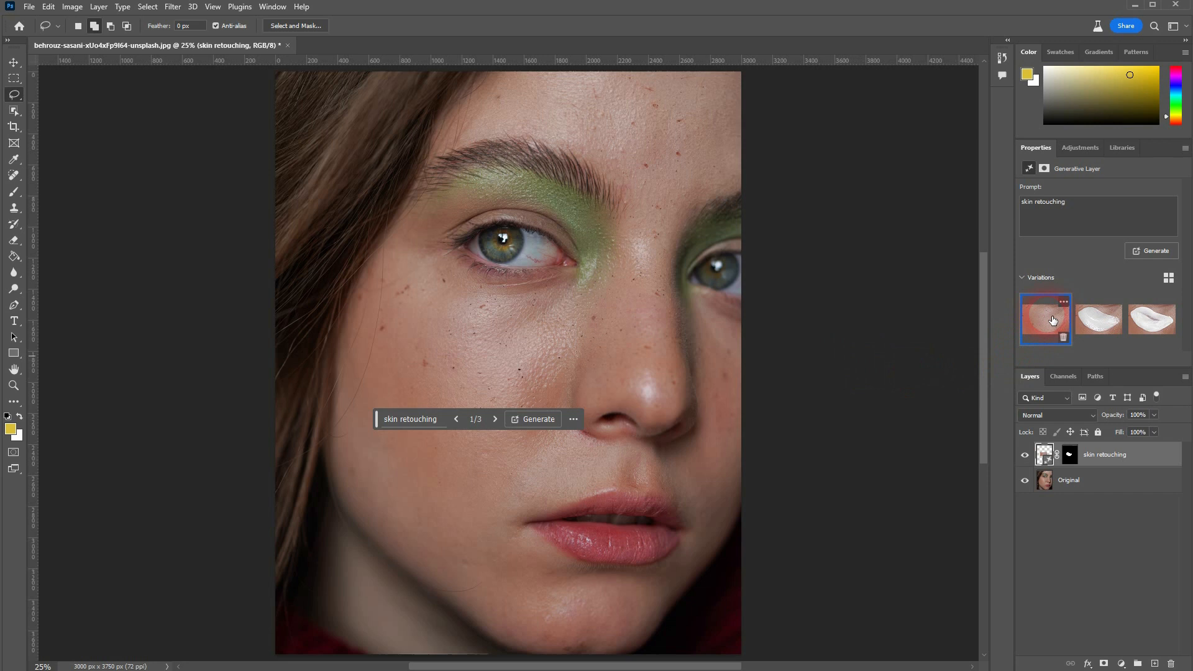
click(1100, 329)
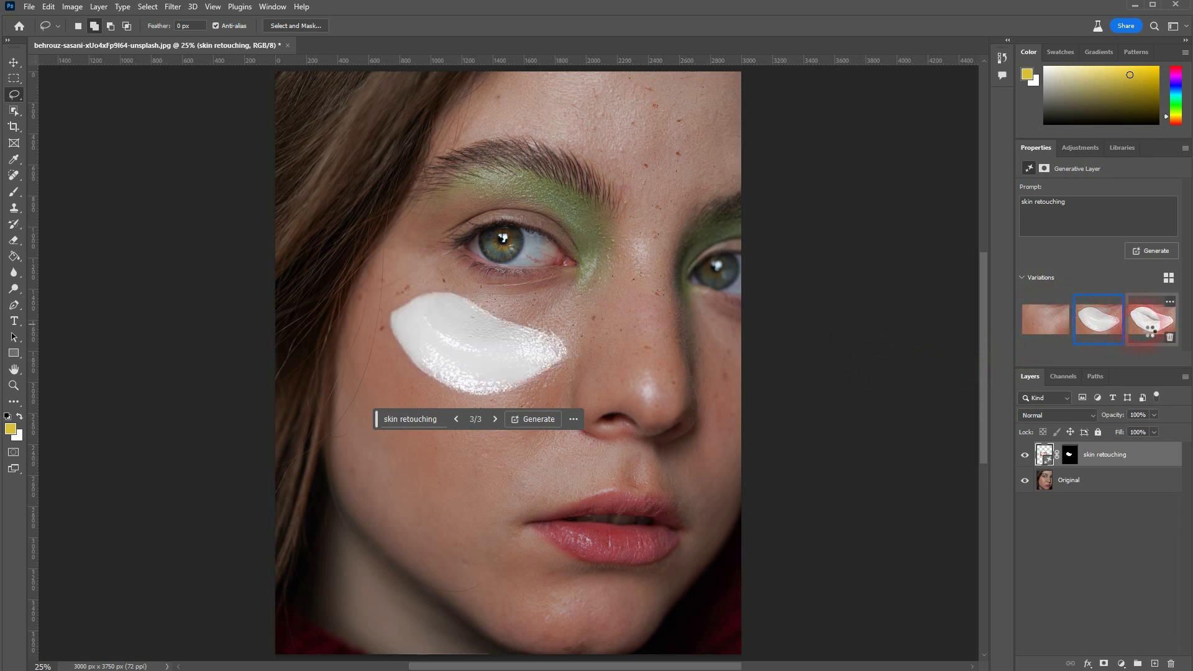
click(1043, 332)
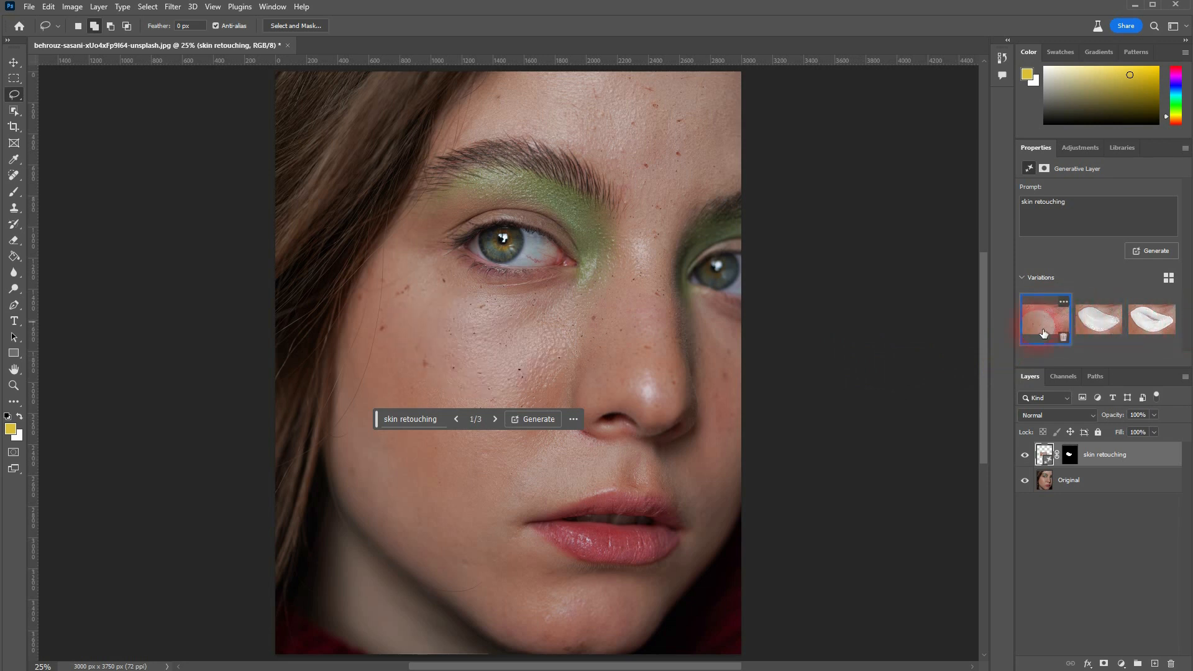
click(1027, 456)
click(1026, 455)
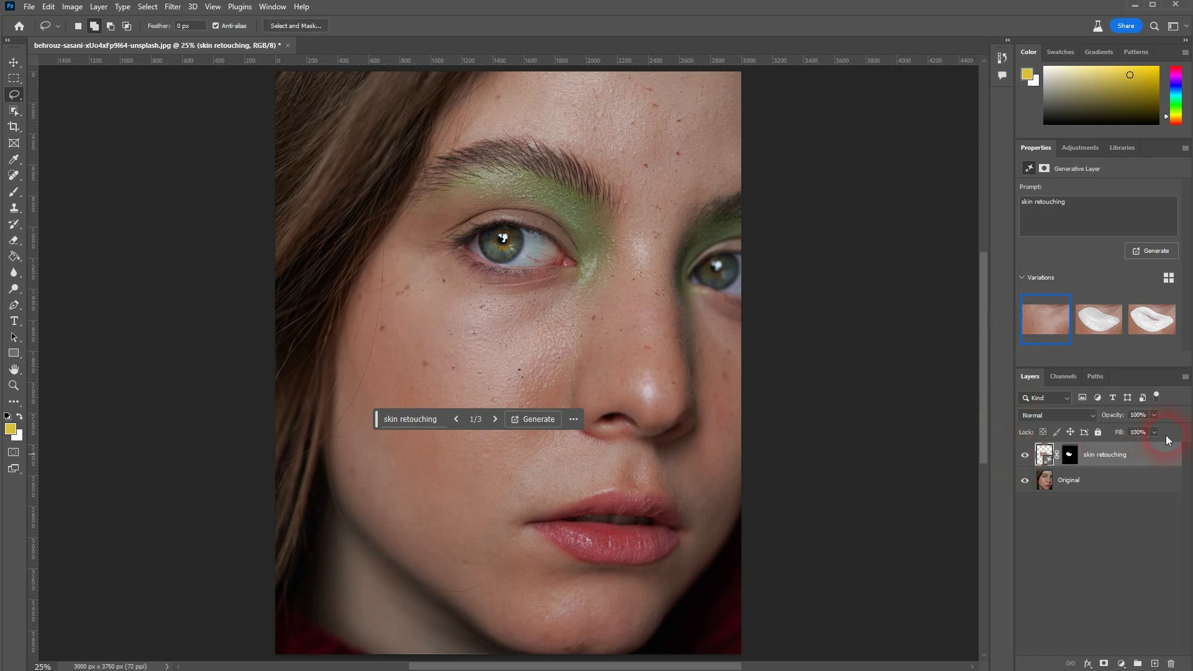
- Hide the skin retouching layer and lasso the freckled cheek area again
click(1025, 455)
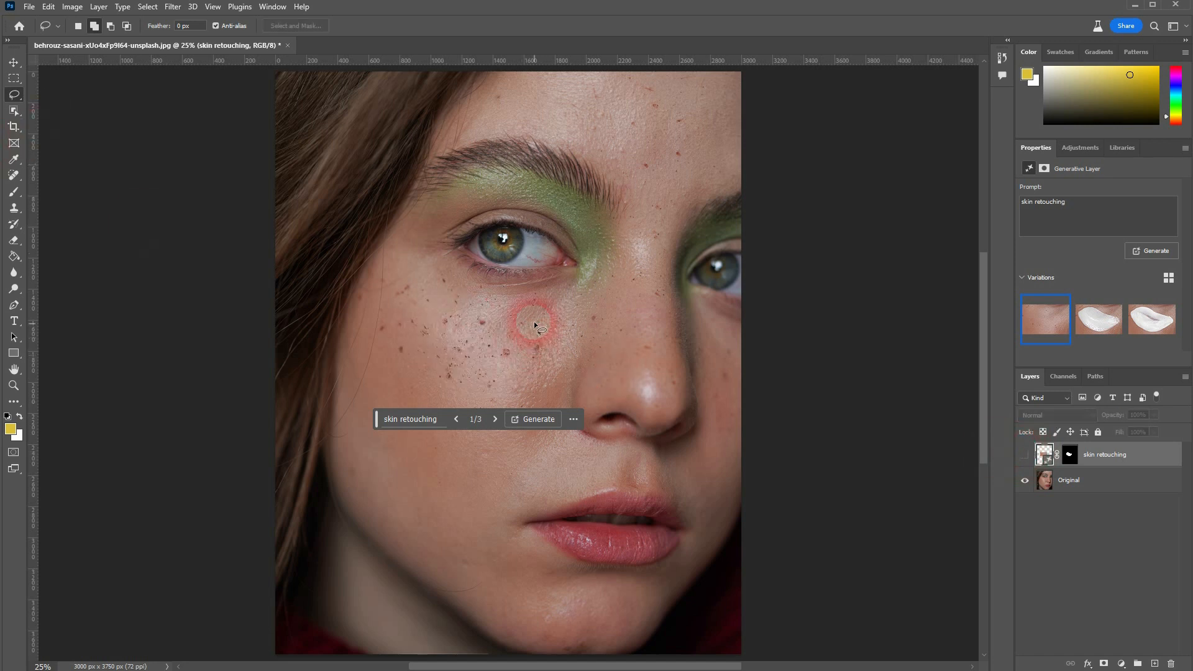
drag(538, 336, 441, 276)
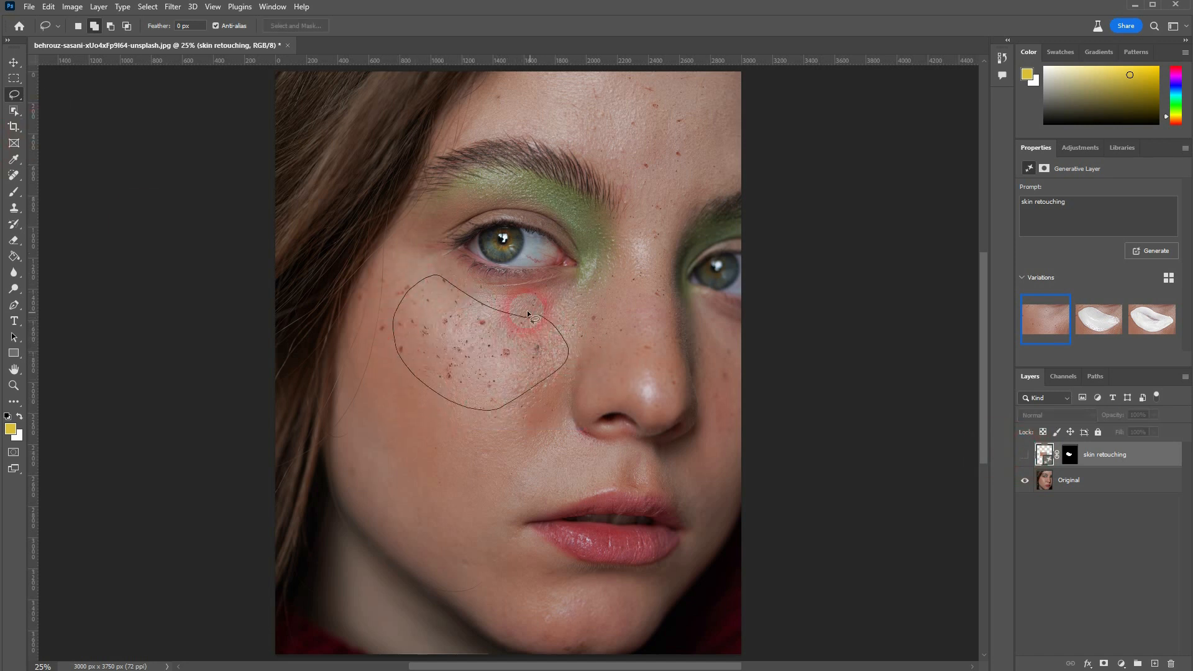
drag(527, 310, 528, 313)
- Run Generative Fill on the cheek selection with the prompt "high-end skin retouching"
click(392, 427)
text(high-end )
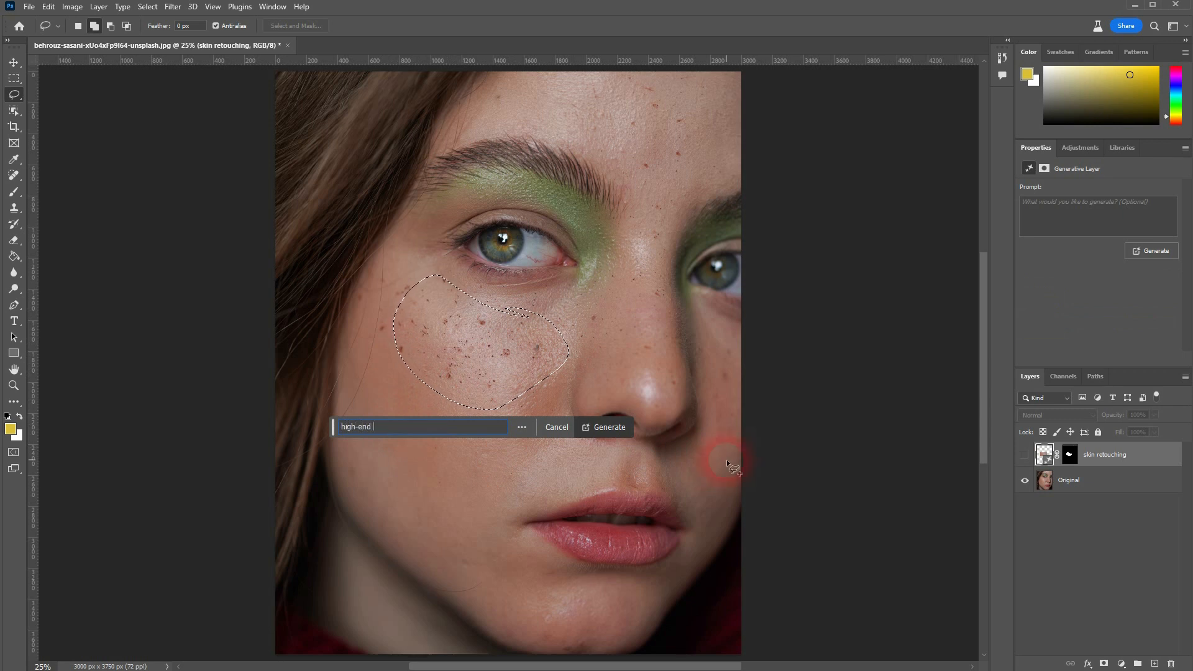
text(skin retouching)
key(Return)
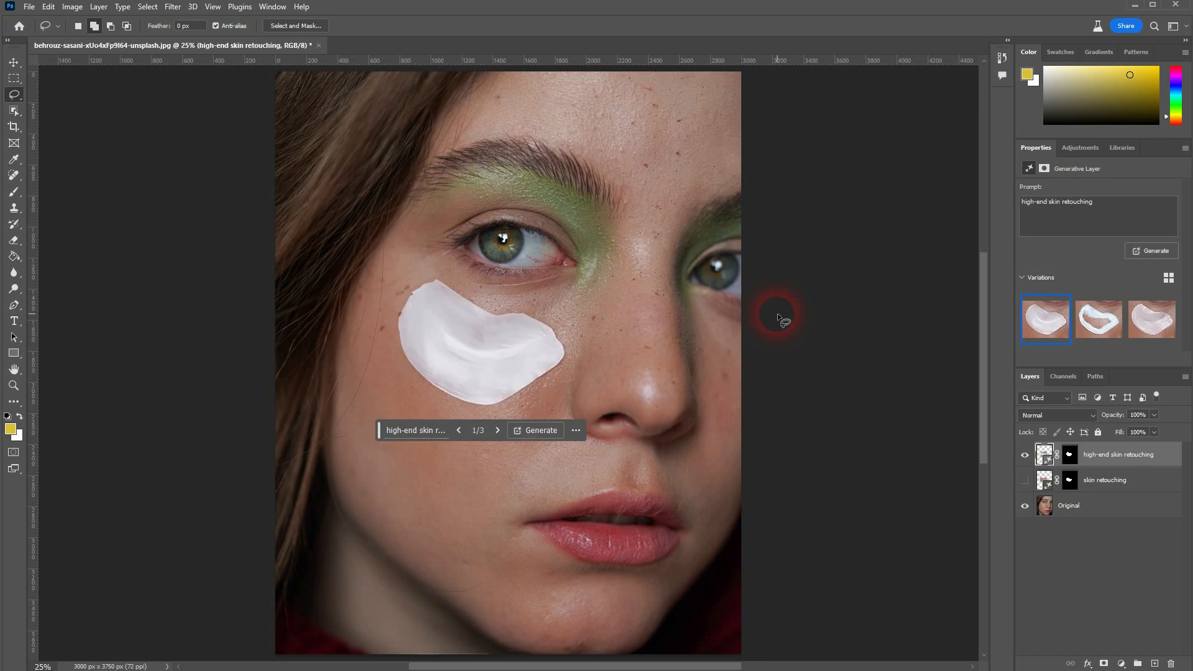
- Preview the second and third high-end skin retouching variations and return to the first
click(1094, 329)
click(1155, 329)
click(1063, 334)
- Hide the high-end skin retouching layer and show the skin retouching layer, toggling it to compare the cheek
click(1024, 454)
click(1024, 479)
click(1049, 336)
click(1024, 479)
click(1024, 480)
scroll(1084, 313, down, 6)
scroll(1096, 313, up, 5)
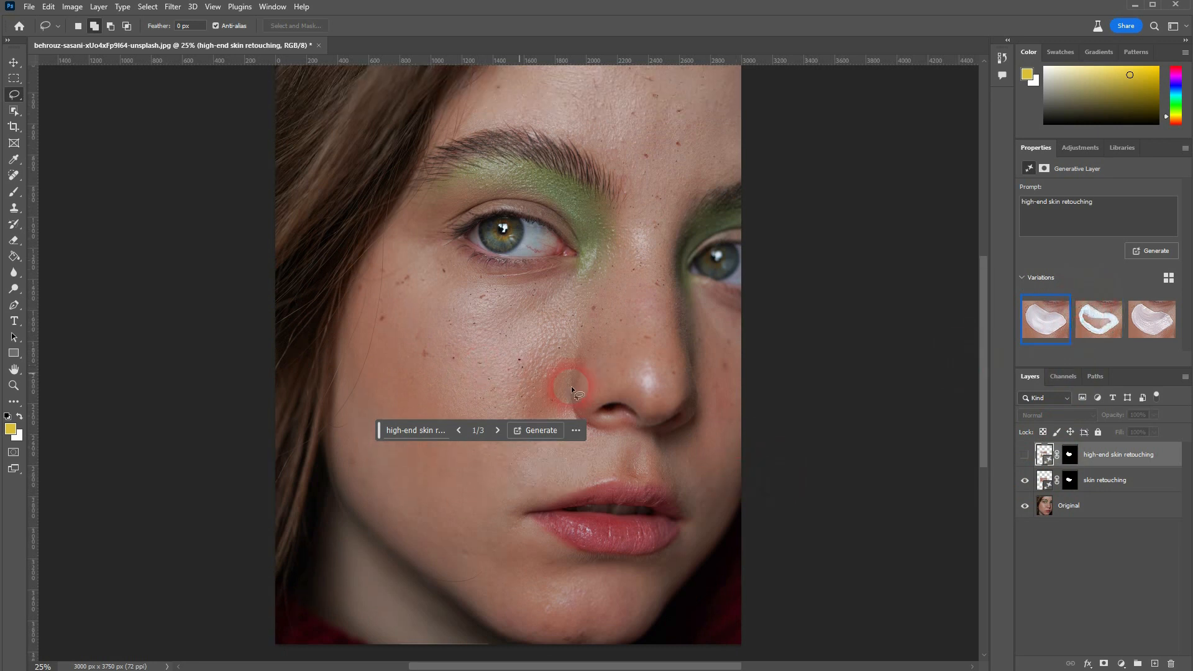
- Hide the skin retouching layer and select the entire canvas
click(1047, 482)
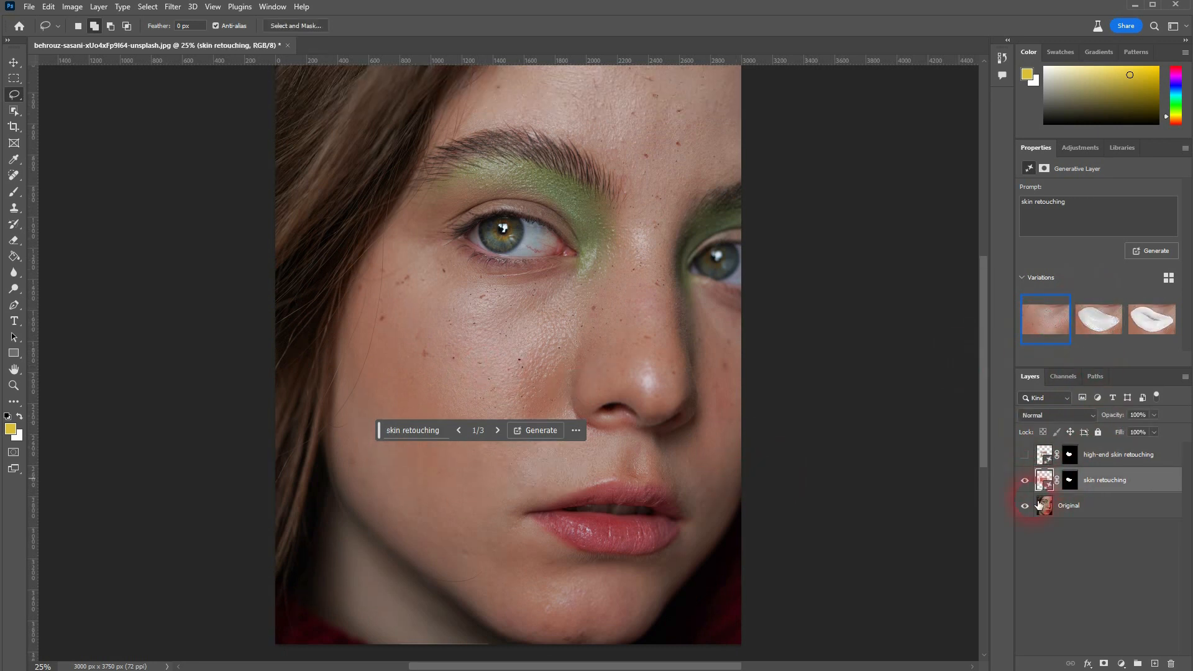
click(1026, 480)
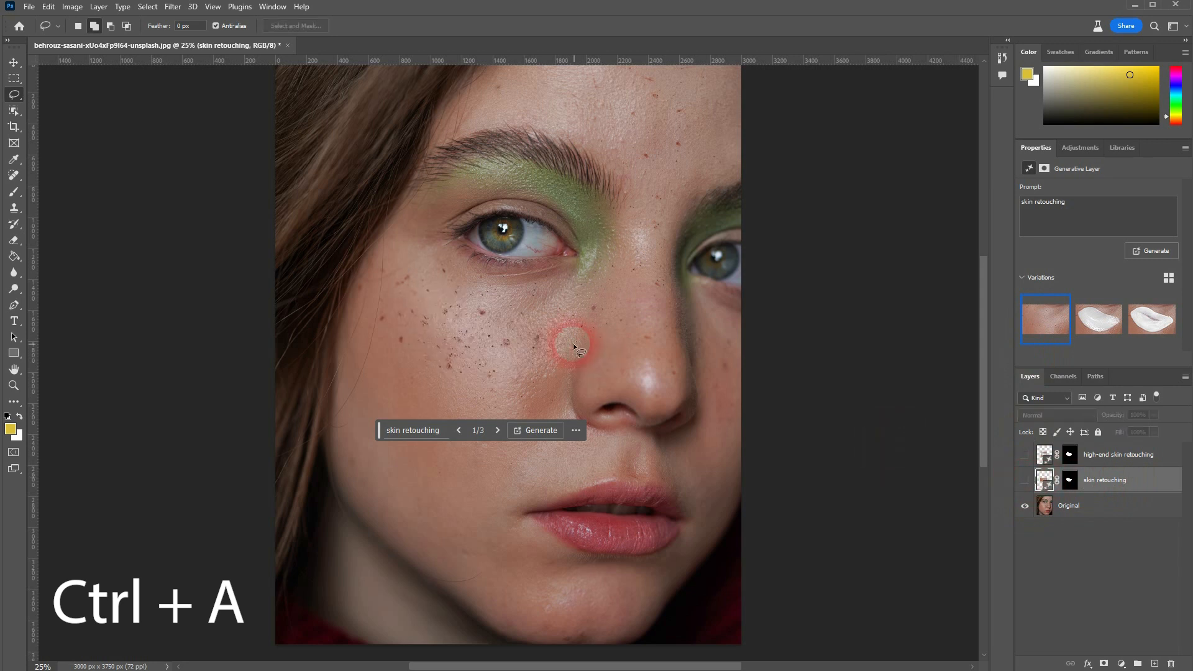
key(ctrl+a)
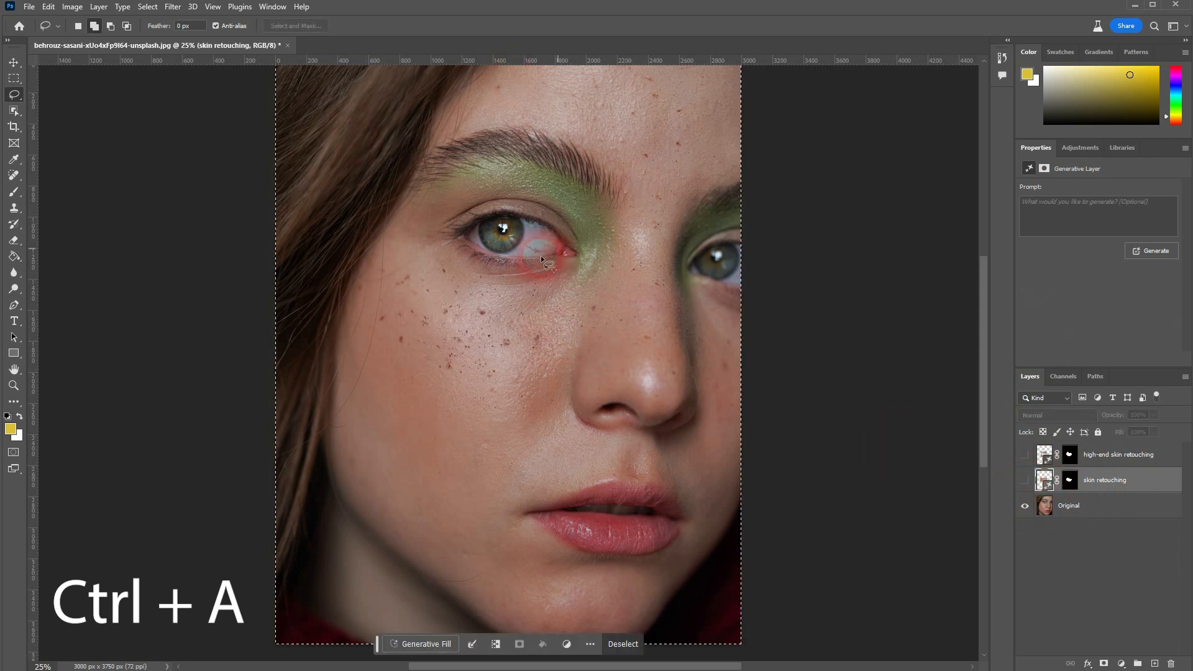
- Run Generative Fill on the whole image with the prompt "skin retouching"
click(426, 643)
text(skin retouching)
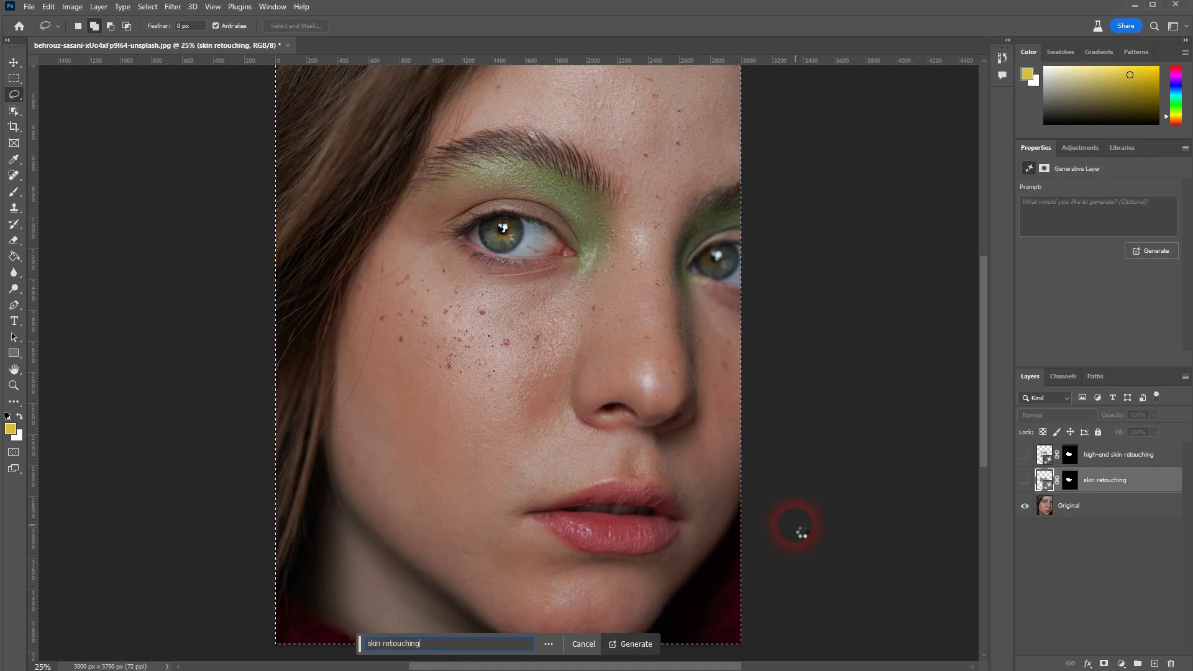
key(Return)
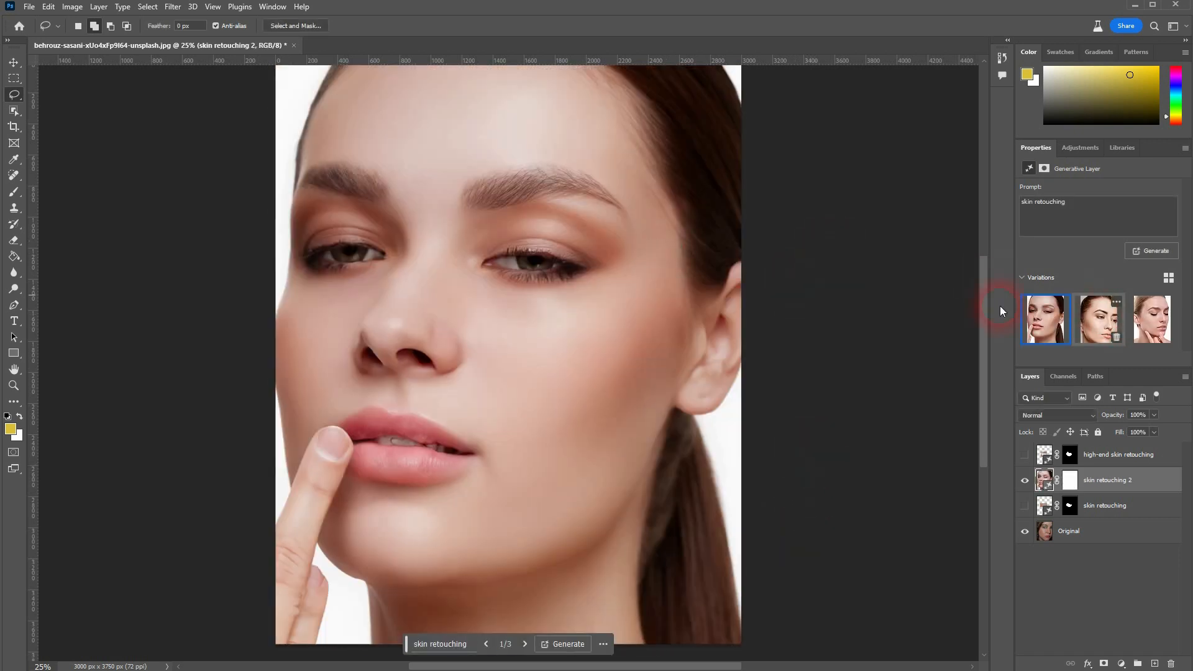
- Preview the second and third whole-image variations and hide the skin retouching 2 layer
click(1099, 318)
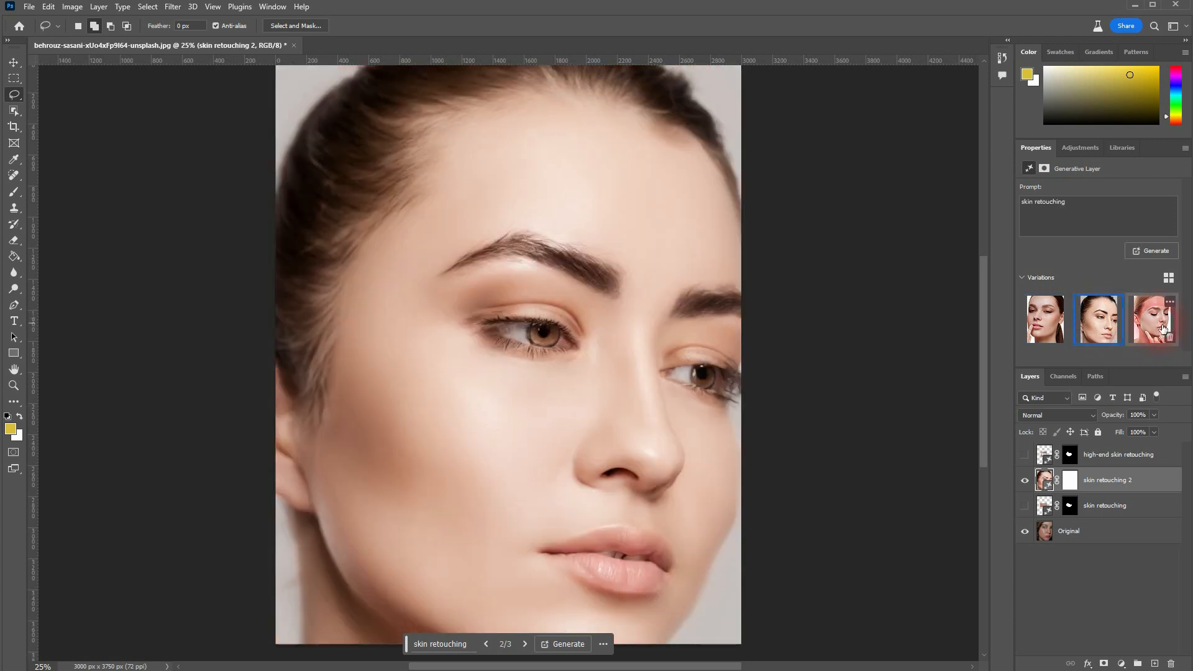
click(1153, 316)
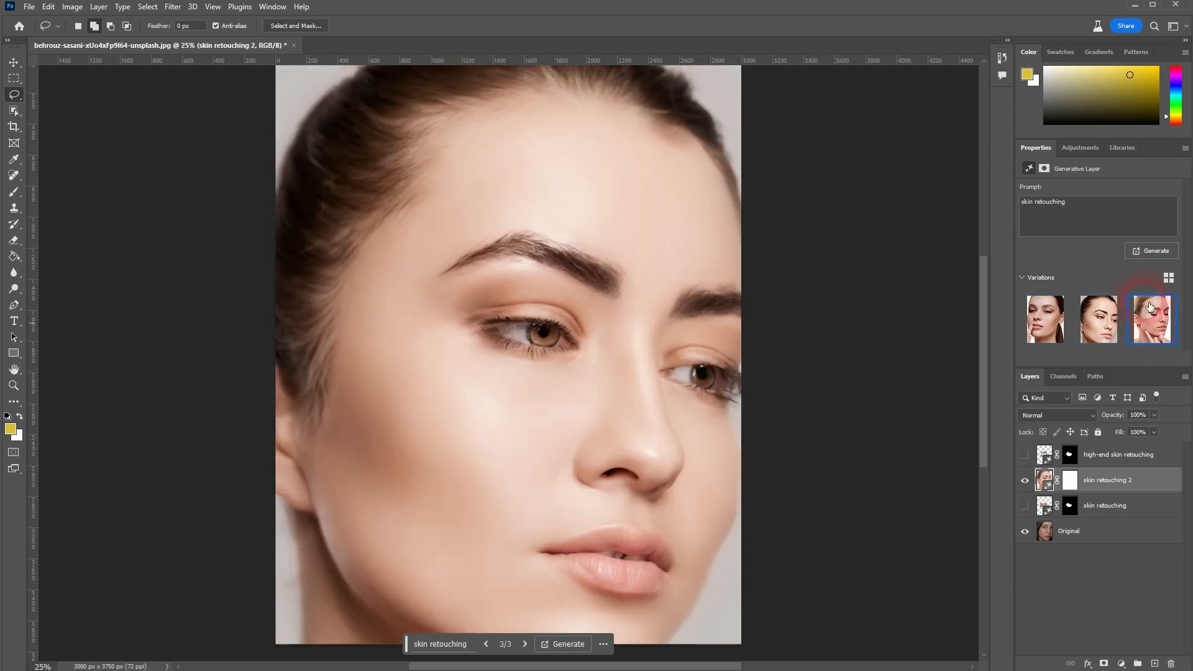
click(1025, 489)
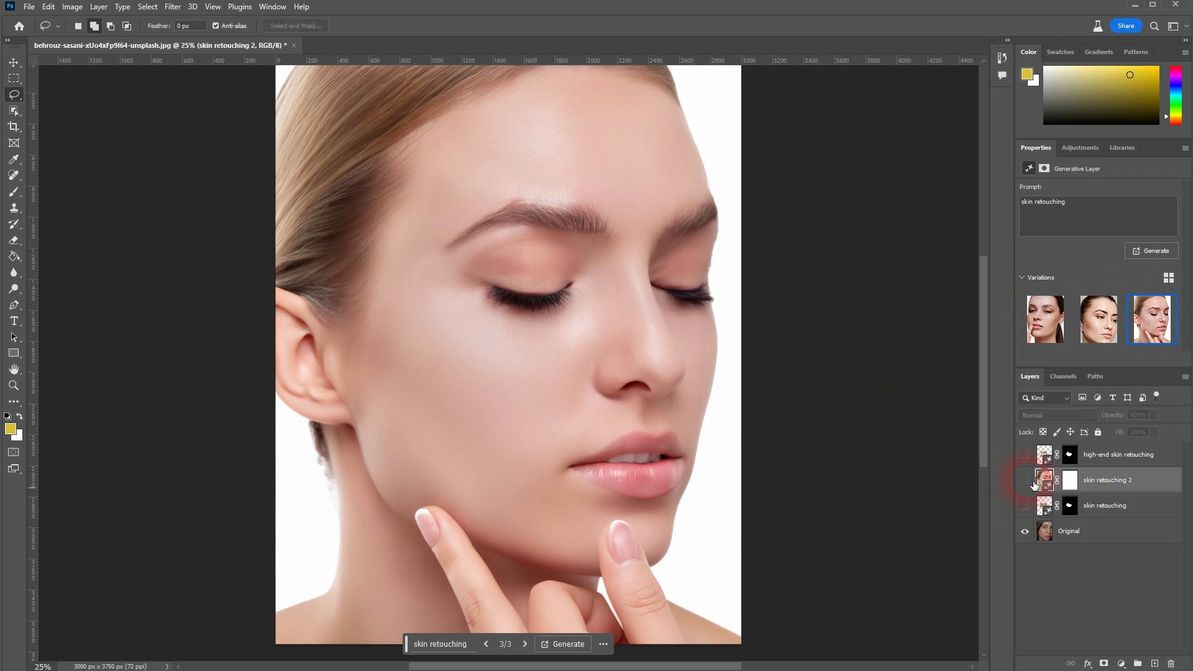
- Make the Original layer active and lasso the freckled cheek area below the eye
click(1095, 533)
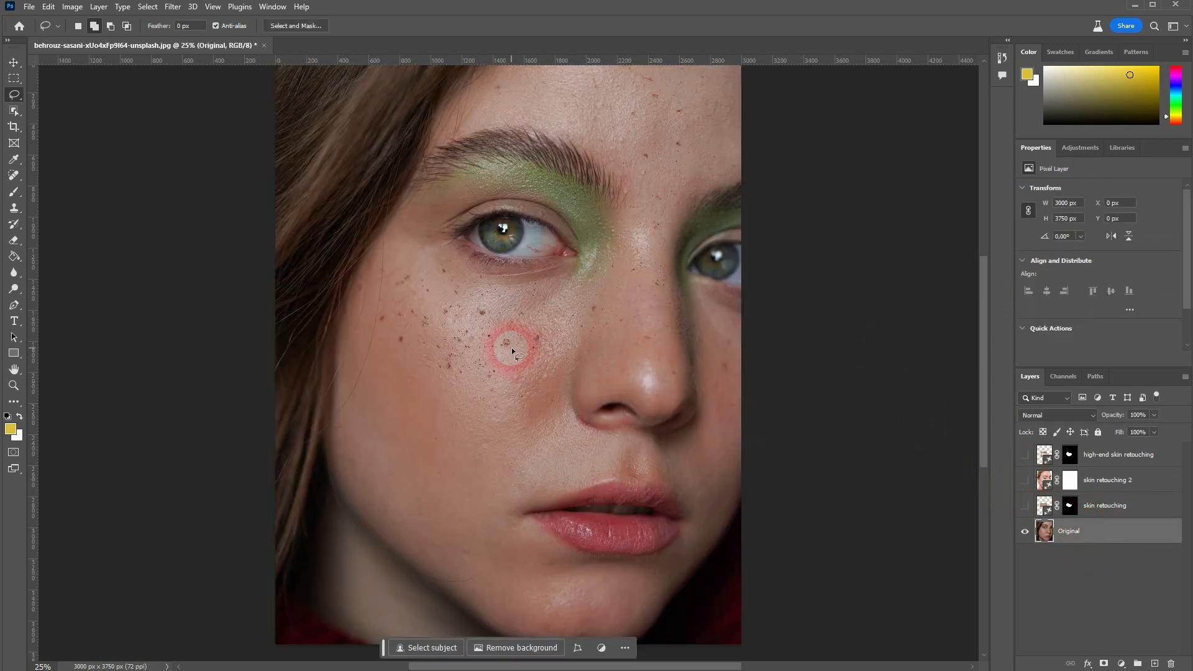
drag(553, 322, 509, 303)
mouse_move(378, 284)
mouse_down()
mouse_move(370, 316)
mouse_move(389, 355)
mouse_up()
drag(535, 317, 539, 320)
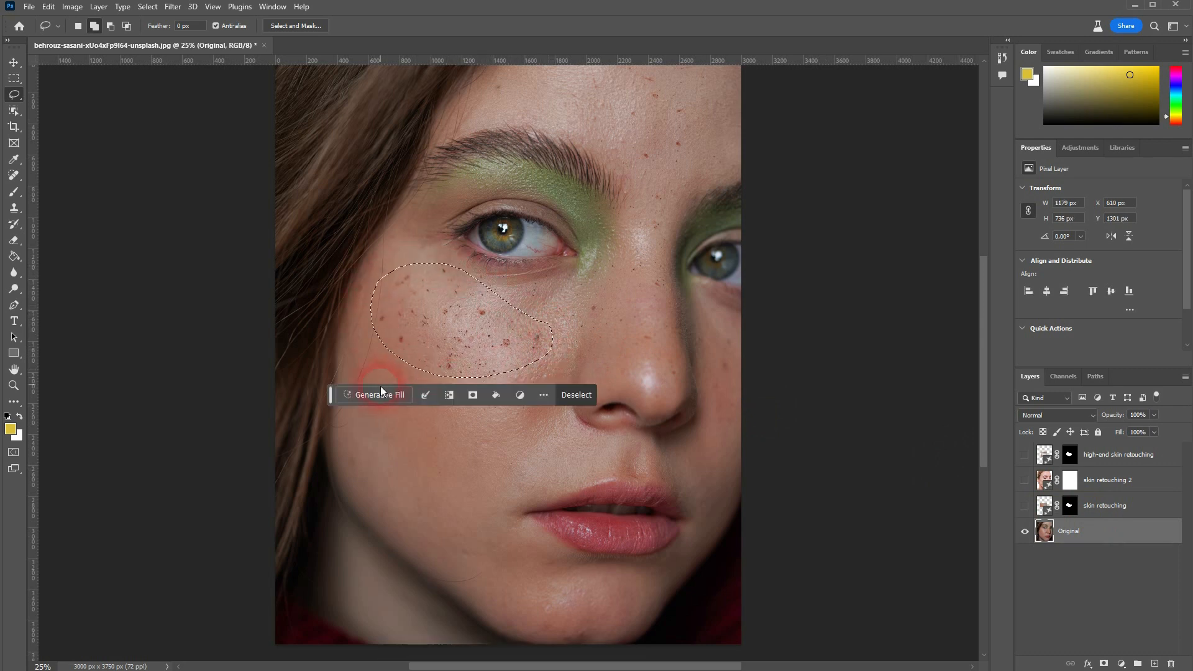
- Run Generative Fill on the cheek selection with an empty prompt and choose the third variation
click(375, 396)
click(598, 397)
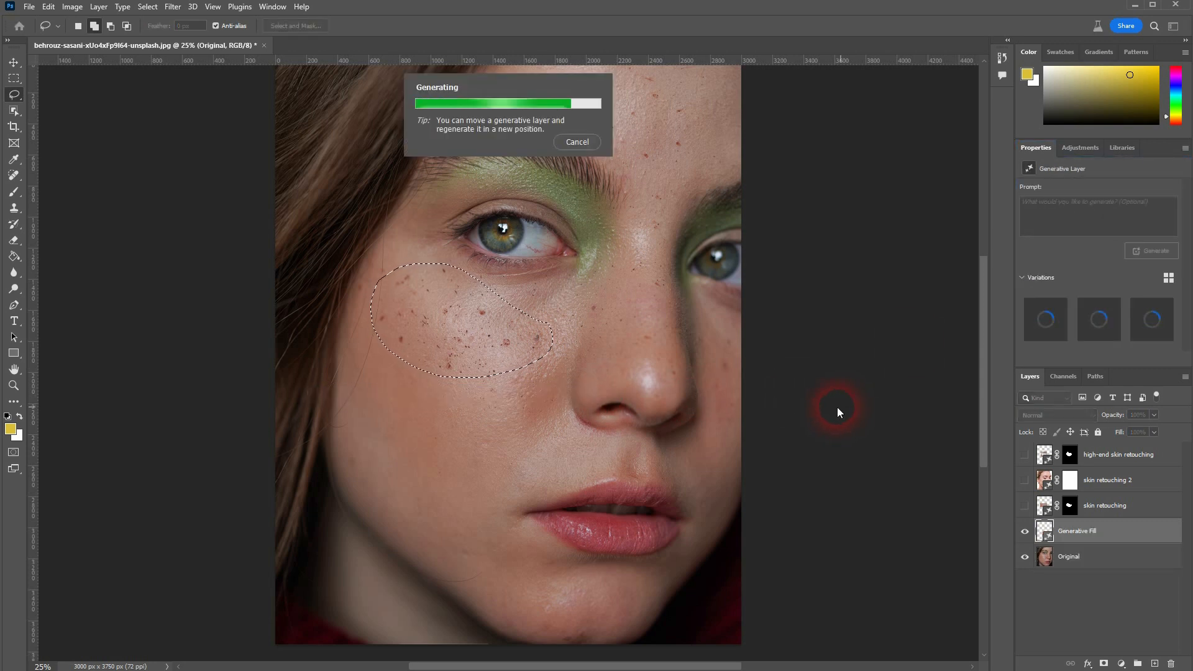
click(1093, 329)
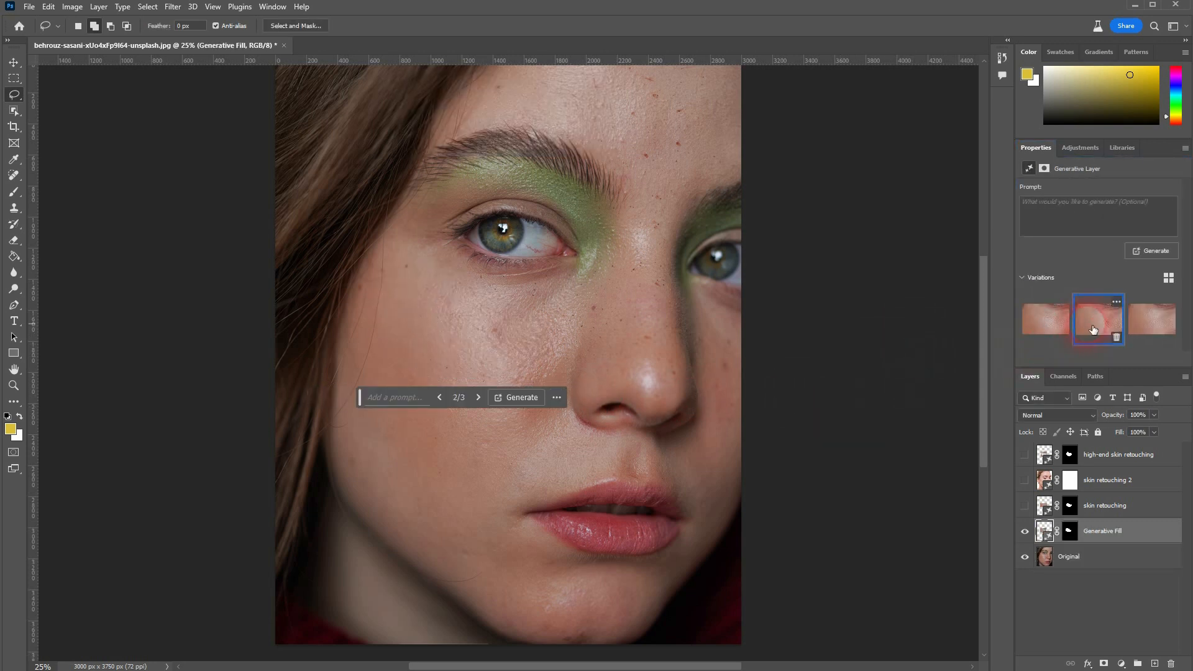
click(1153, 329)
click(530, 348)
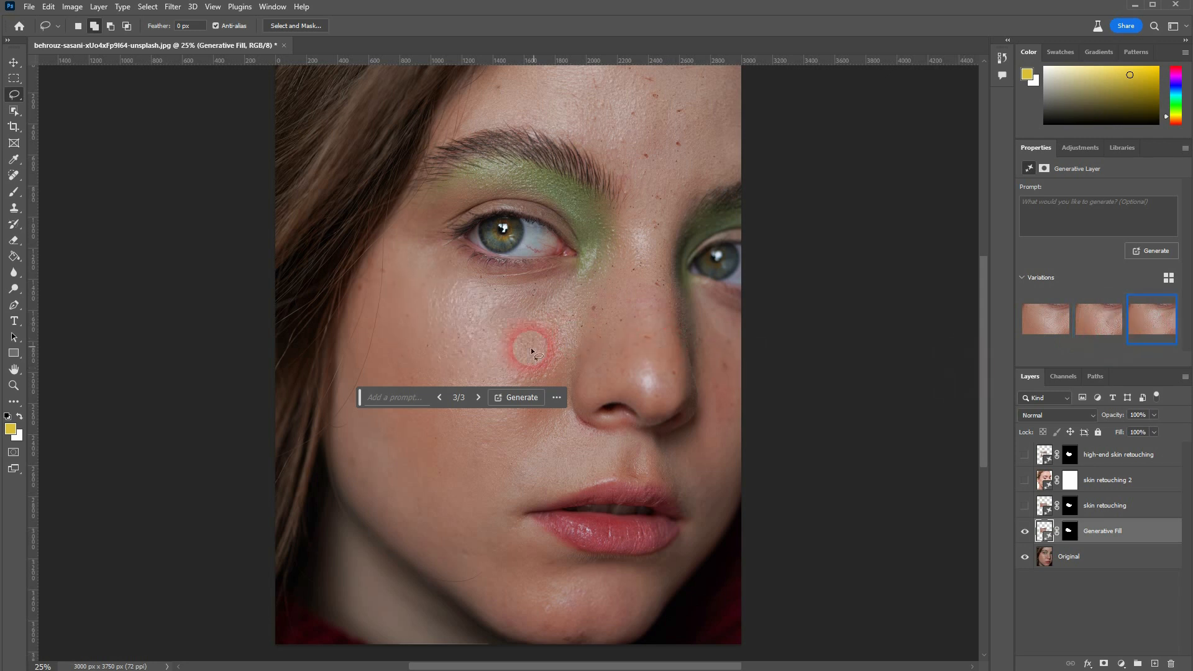
- Hide the Generative Fill layer and lasso the freckled cheek with the Original layer active
click(1024, 531)
click(1104, 558)
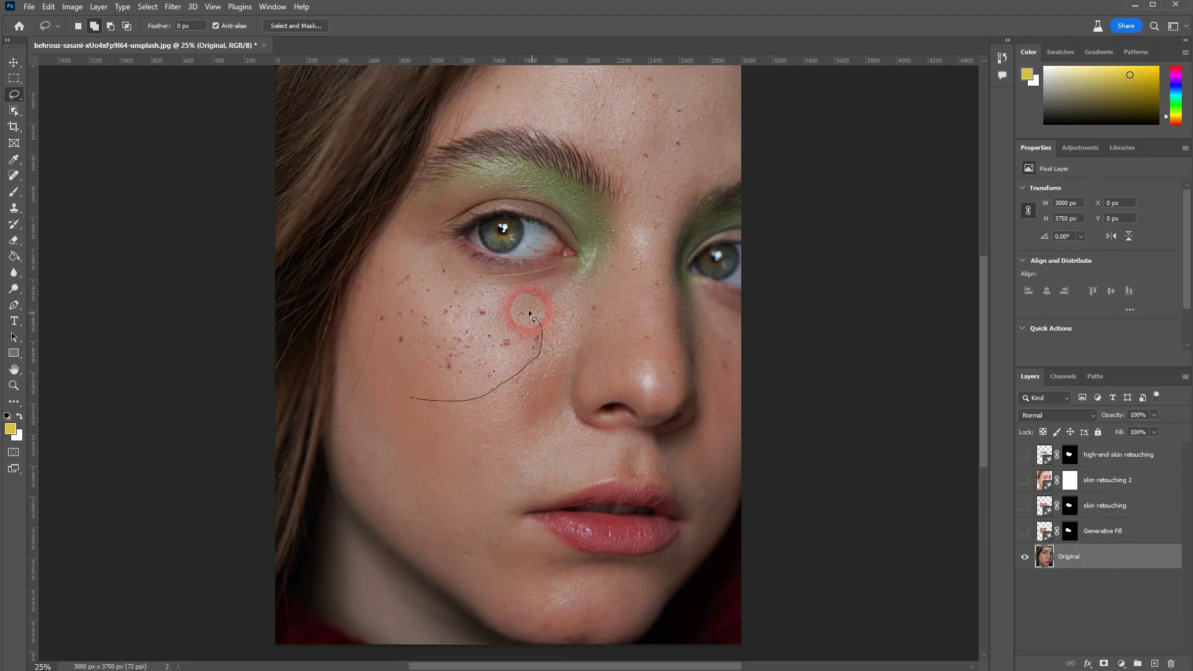
mouse_move(383, 296)
mouse_down()
mouse_move(379, 354)
mouse_move(400, 392)
mouse_up()
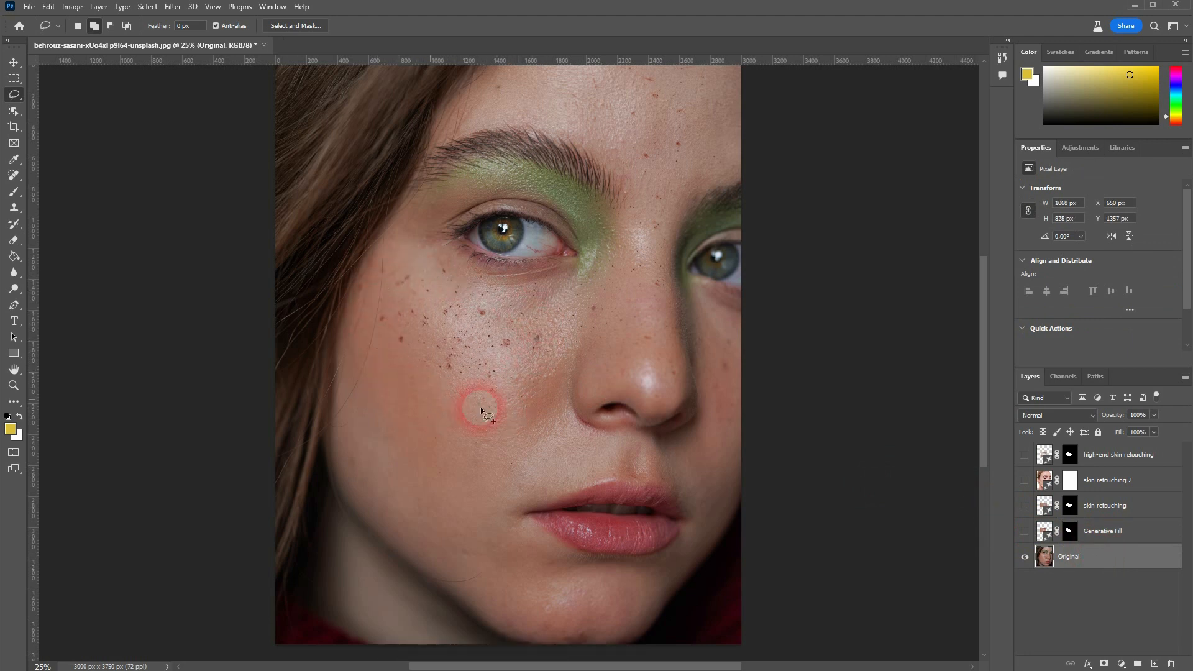
- Run Generative Fill on the cheek selection with the prompt "smooth skin"
click(378, 421)
text(smooth skin)
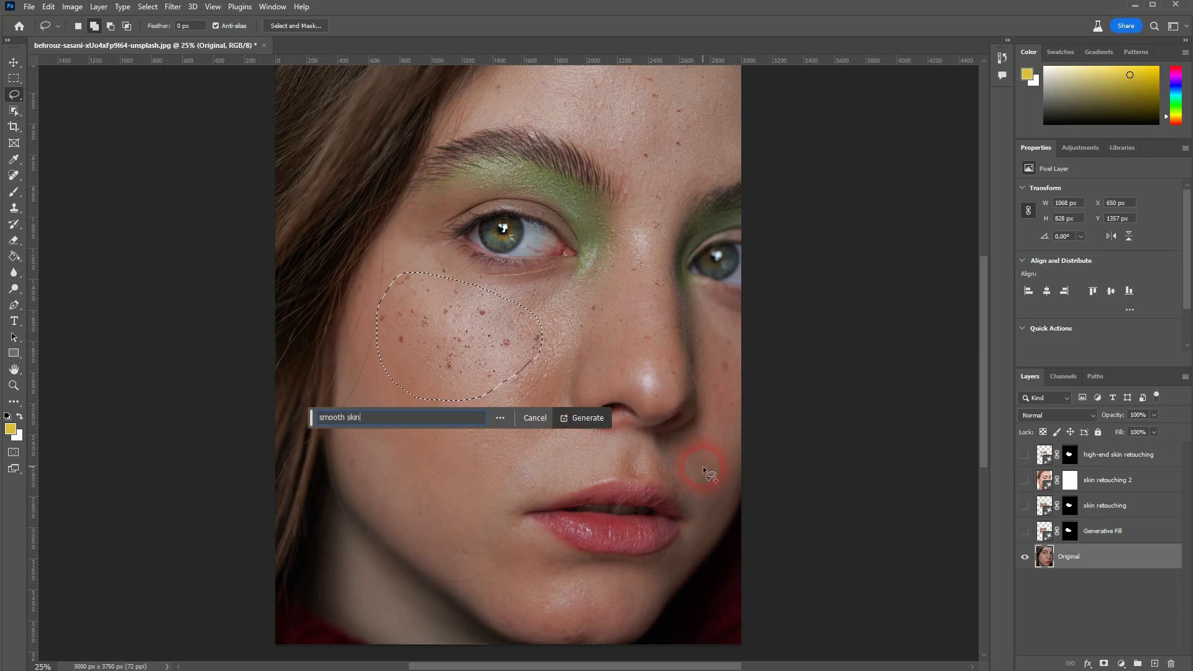
key(Return)
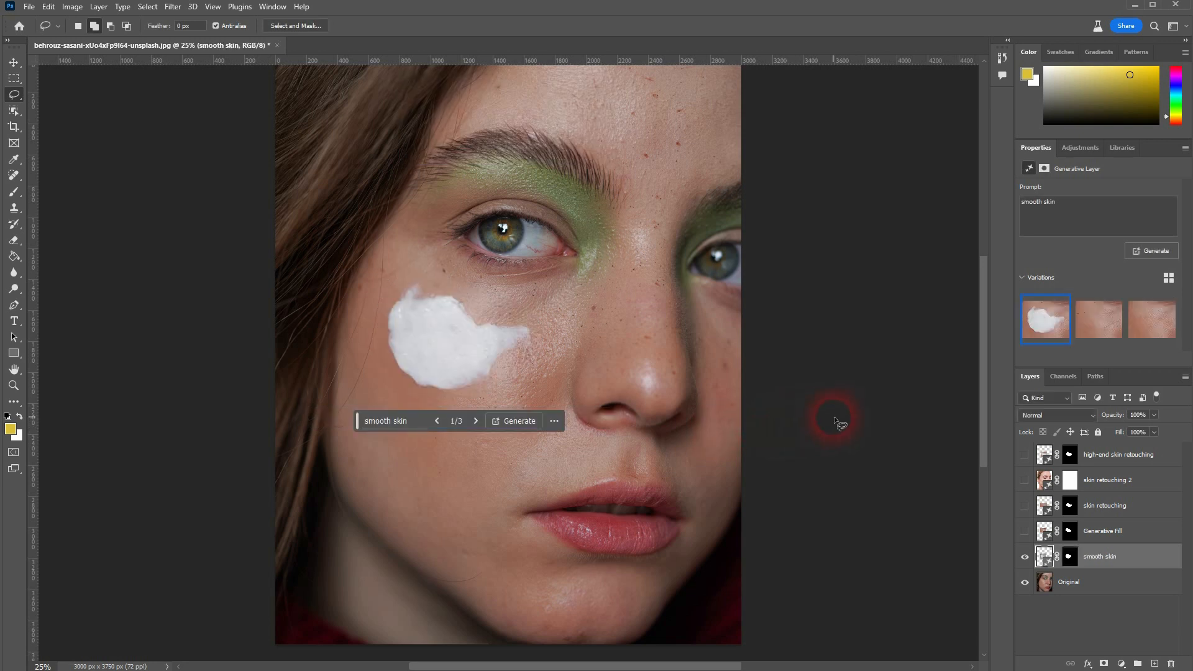
- Compare the second and third smooth skin variations and keep the second
click(1099, 330)
click(1166, 331)
click(1099, 320)
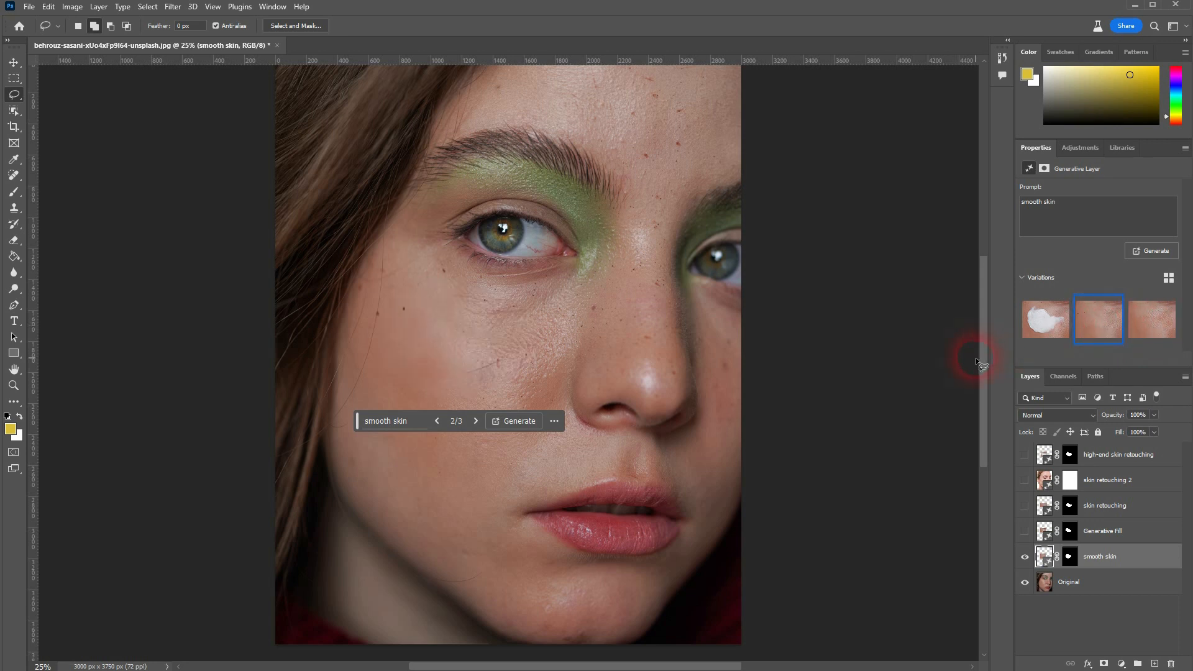
- Show the Generative Fill layer, review its variations against the cheek, and make the smooth skin layer active
click(1024, 531)
click(1108, 533)
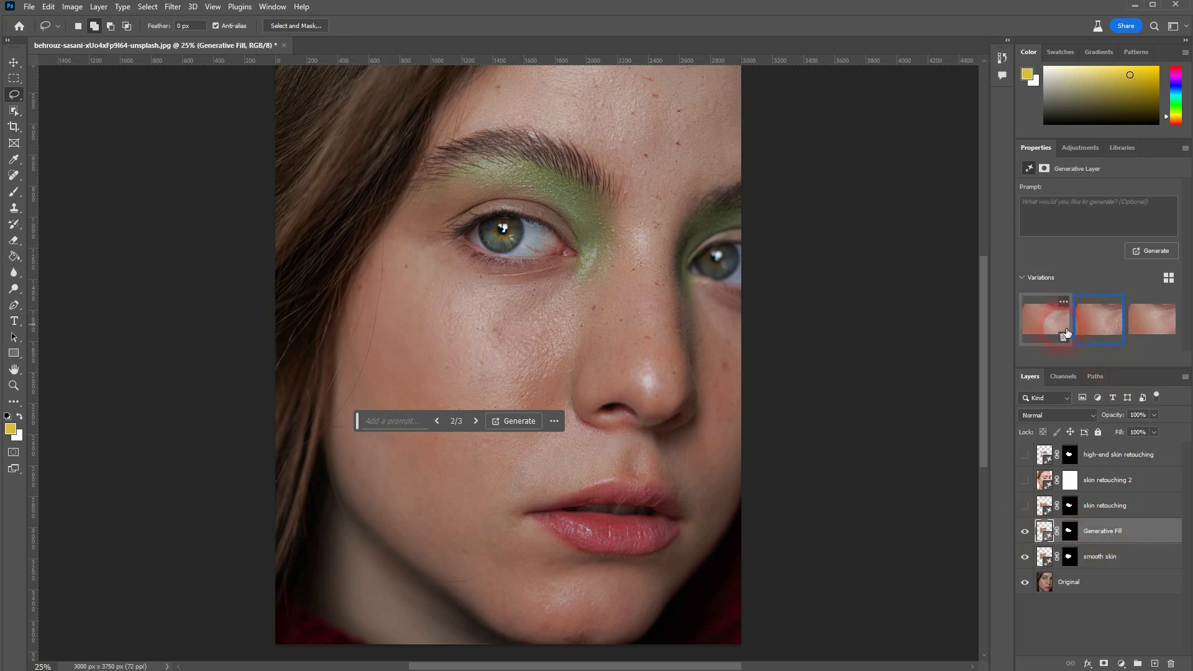
click(1110, 563)
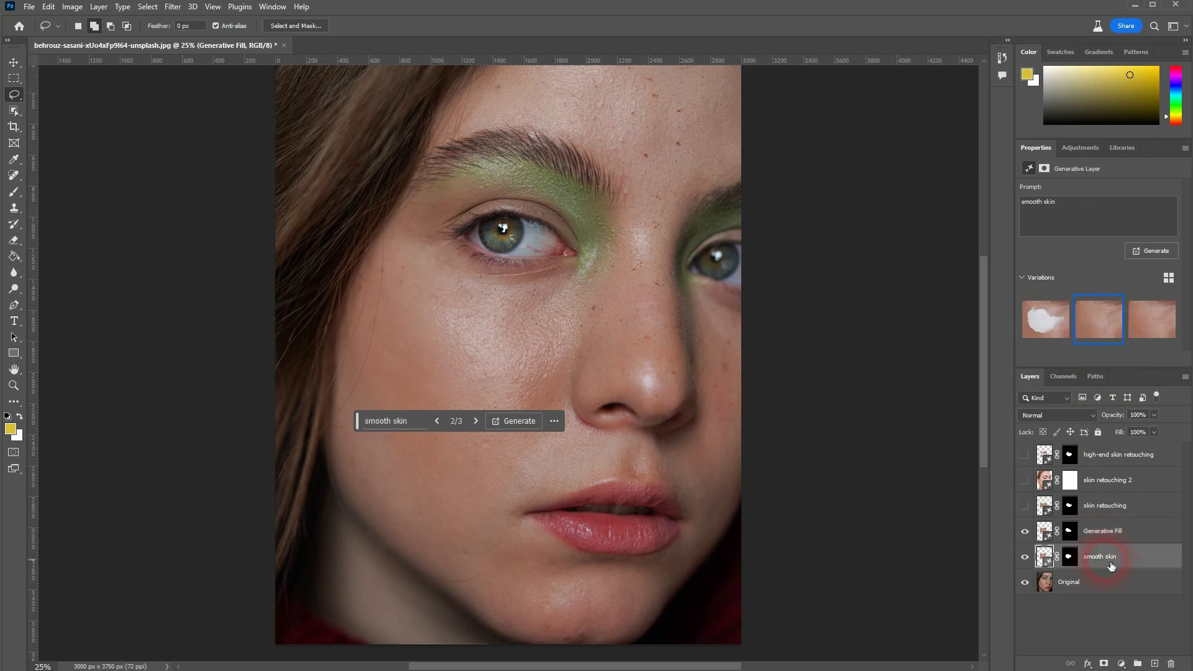
- Hide the Generative Fill and smooth skin layers and make the Original layer active
click(1025, 531)
click(1025, 556)
click(1041, 582)
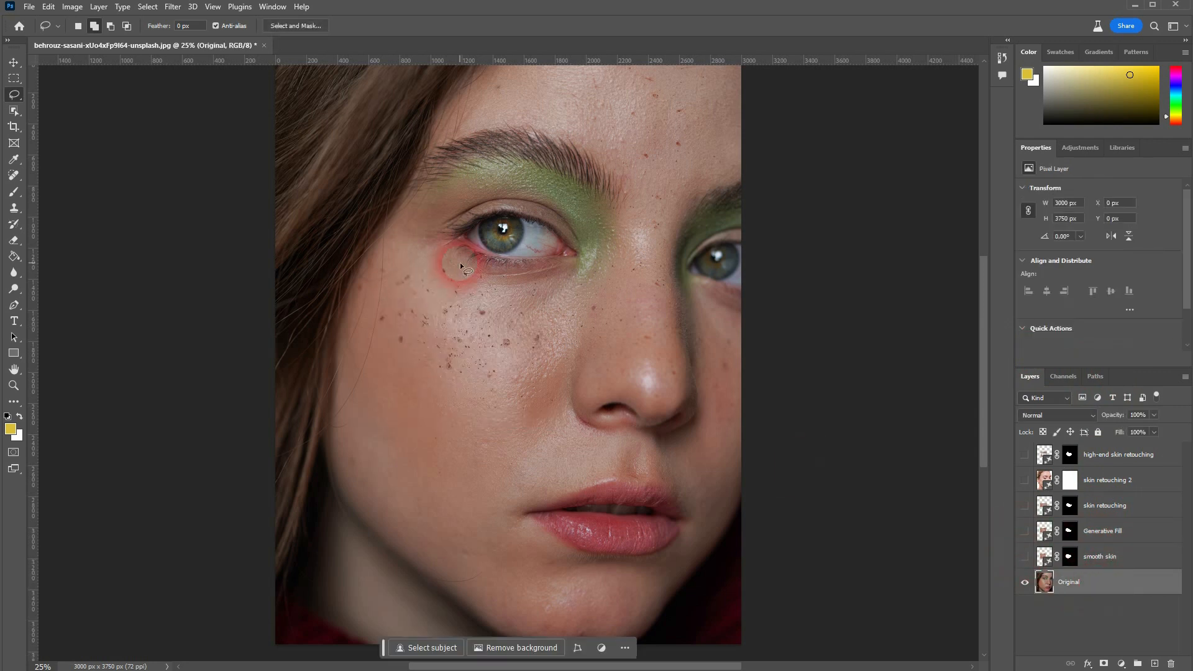
- With the Lasso Tool set to add to the selection, outline the large freckled cheek area and the small spots beside it near the hairline
click(19, 98)
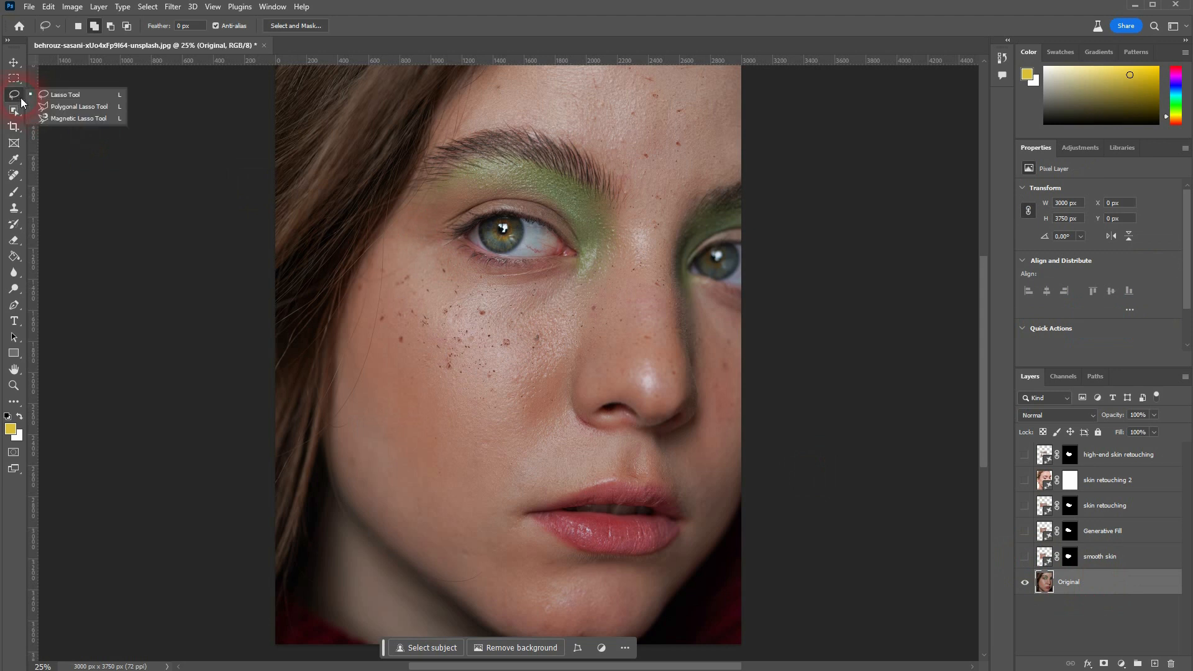
click(72, 93)
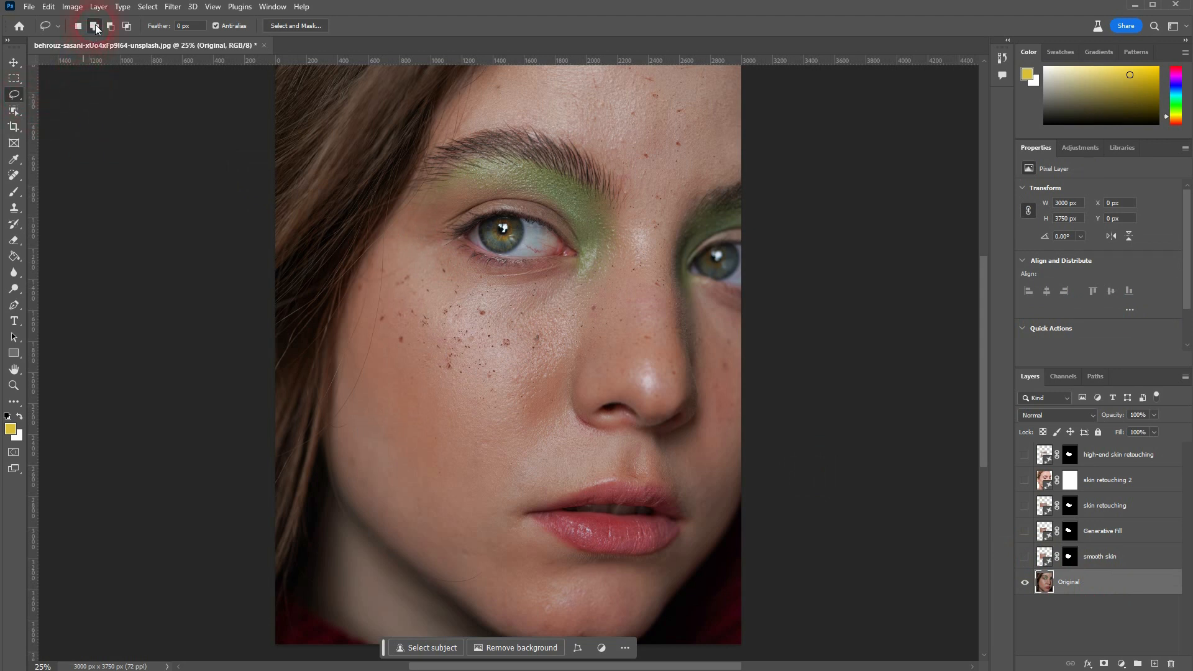
click(426, 319)
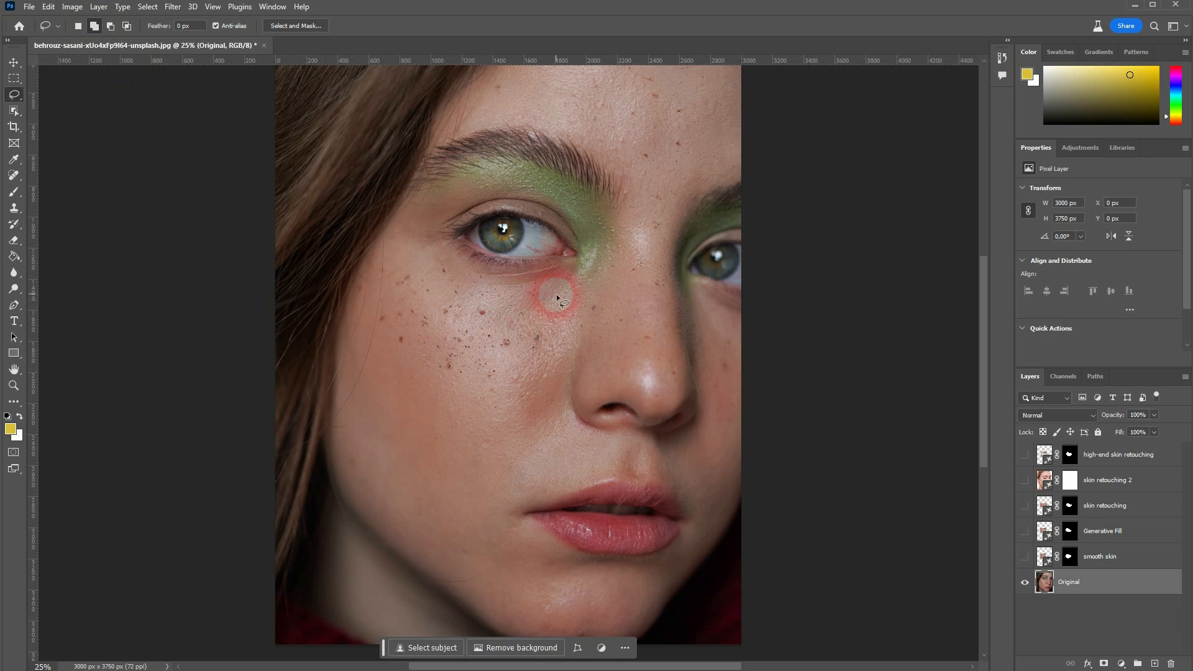
drag(554, 314, 474, 280)
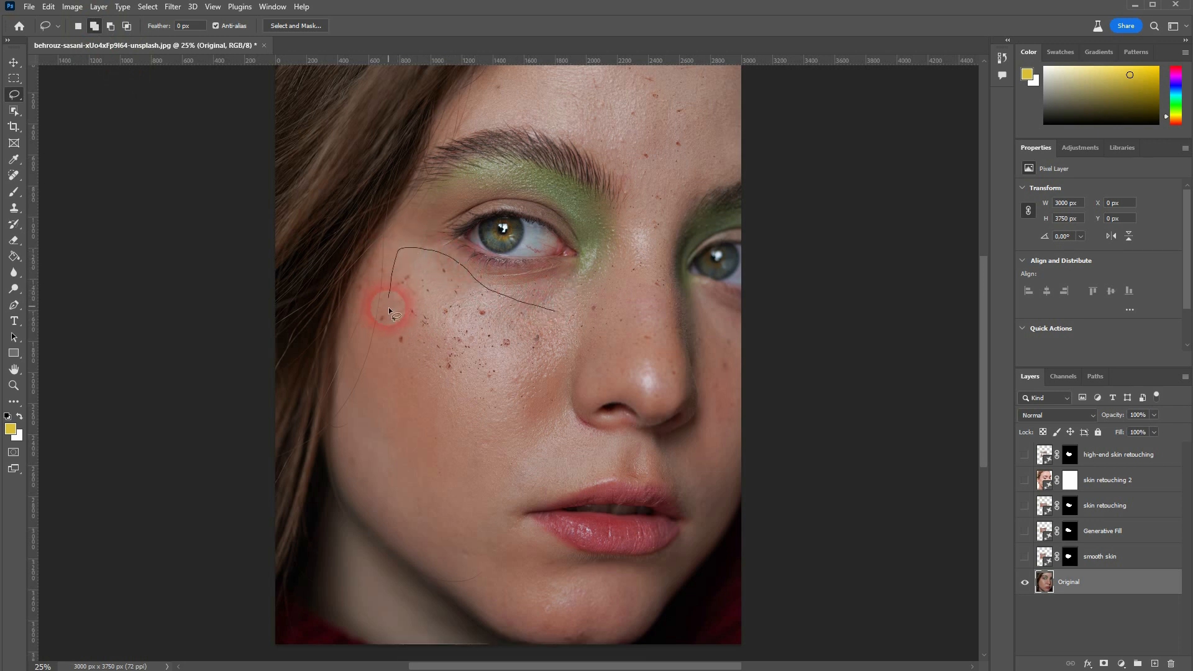
mouse_move(539, 371)
mouse_down()
mouse_move(559, 349)
mouse_move(550, 314)
mouse_up()
mouse_move(391, 274)
mouse_down()
mouse_move(386, 258)
mouse_move(382, 280)
mouse_move(389, 255)
mouse_up()
mouse_move(390, 314)
mouse_down()
mouse_move(374, 321)
mouse_move(390, 316)
mouse_up()
drag(364, 277, 364, 279)
- Add the blemishes along the jawline and on the chin to the lasso selection
mouse_move(361, 444)
mouse_down()
mouse_move(348, 472)
mouse_move(362, 449)
mouse_up()
mouse_move(583, 625)
mouse_down()
mouse_move(557, 642)
mouse_move(574, 650)
mouse_move(595, 649)
mouse_move(581, 623)
mouse_up()
mouse_move(485, 564)
mouse_down()
mouse_move(434, 575)
mouse_move(471, 600)
mouse_move(487, 588)
mouse_move(485, 561)
mouse_up()
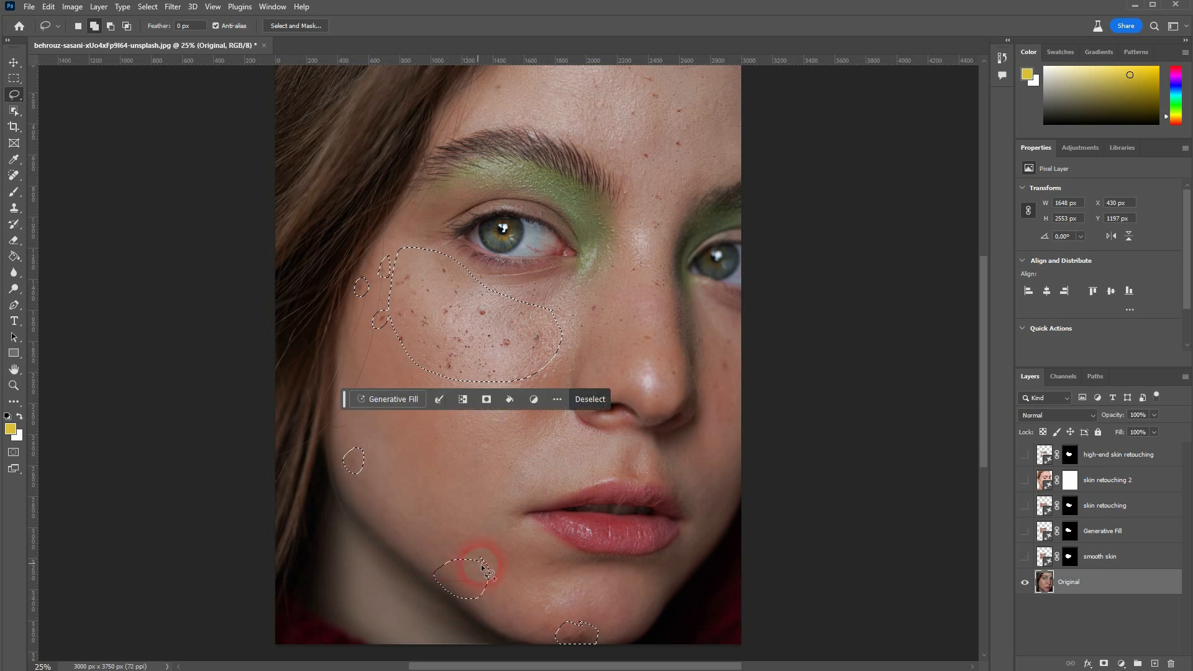
- Add the spots on the nose and the freckled strip on the far cheek to the lasso selection
mouse_move(582, 297)
mouse_down()
mouse_move(596, 326)
mouse_move(594, 294)
mouse_up()
mouse_move(648, 330)
mouse_down()
mouse_move(636, 333)
mouse_move(648, 331)
mouse_up()
mouse_move(668, 372)
mouse_down()
mouse_move(676, 384)
mouse_move(669, 370)
mouse_up()
mouse_move(728, 332)
mouse_down()
mouse_move(711, 367)
mouse_move(715, 400)
mouse_move(736, 369)
mouse_move(736, 331)
mouse_move(676, 368)
mouse_up()
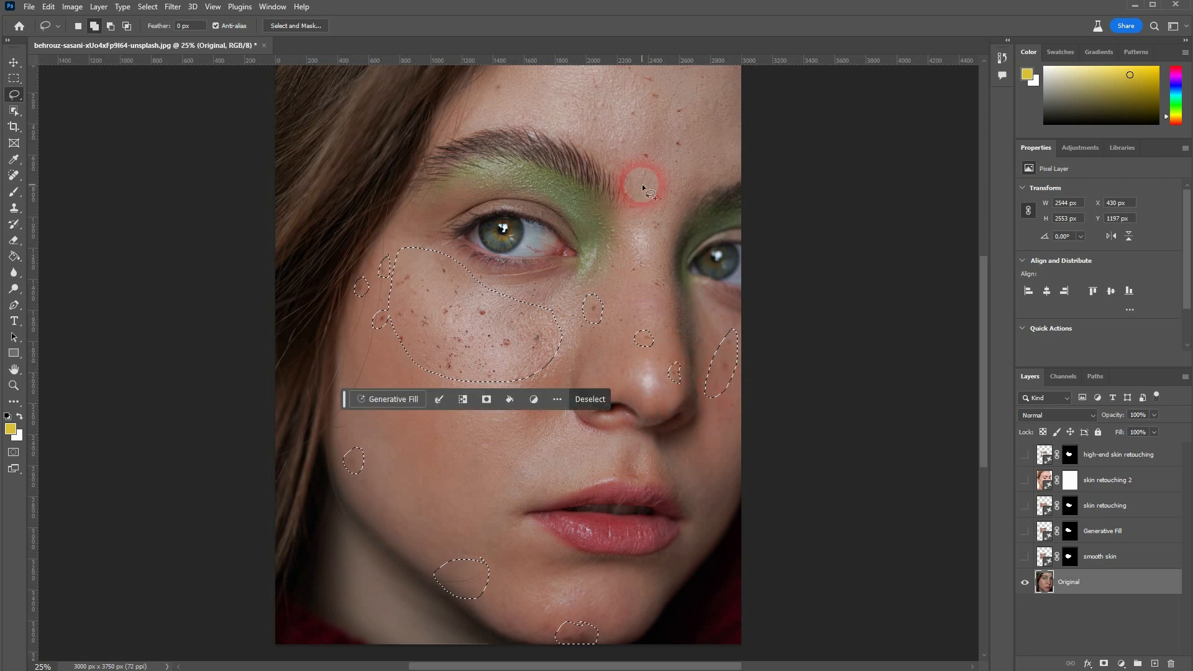
- Add the spots between the eyebrows and across the forehead to the lasso selection
mouse_move(661, 175)
mouse_down()
mouse_move(648, 206)
mouse_move(666, 195)
mouse_move(664, 169)
mouse_move(636, 167)
mouse_up()
mouse_move(672, 62)
mouse_down()
mouse_move(694, 95)
mouse_move(676, 156)
mouse_up()
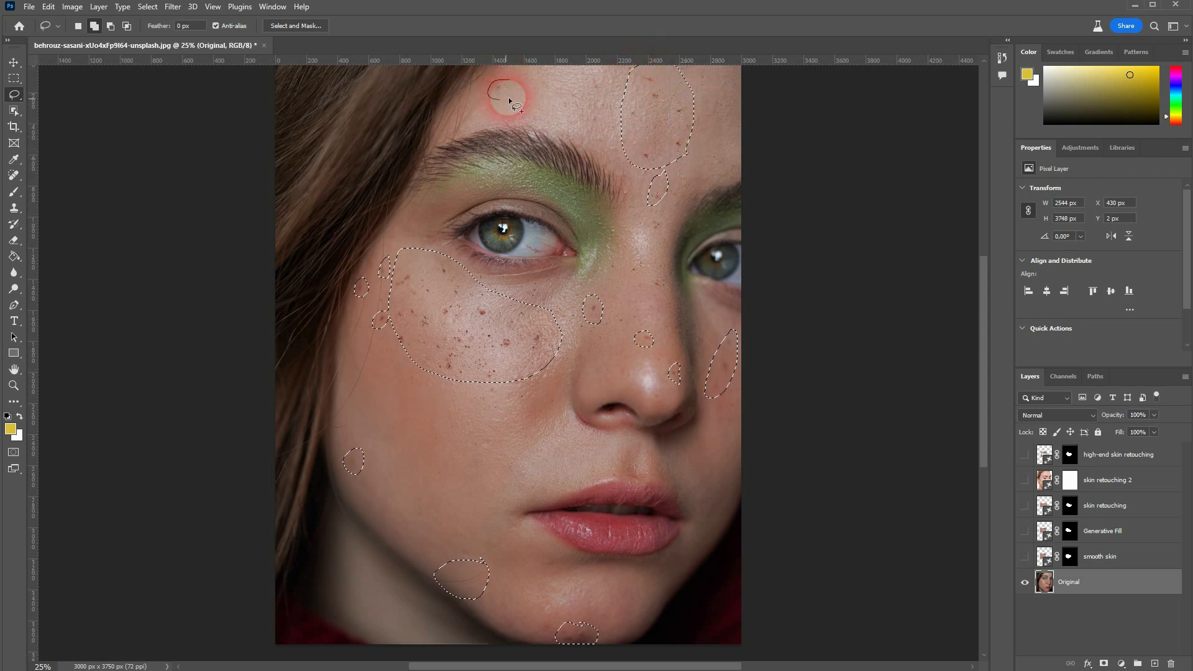
drag(509, 97, 497, 93)
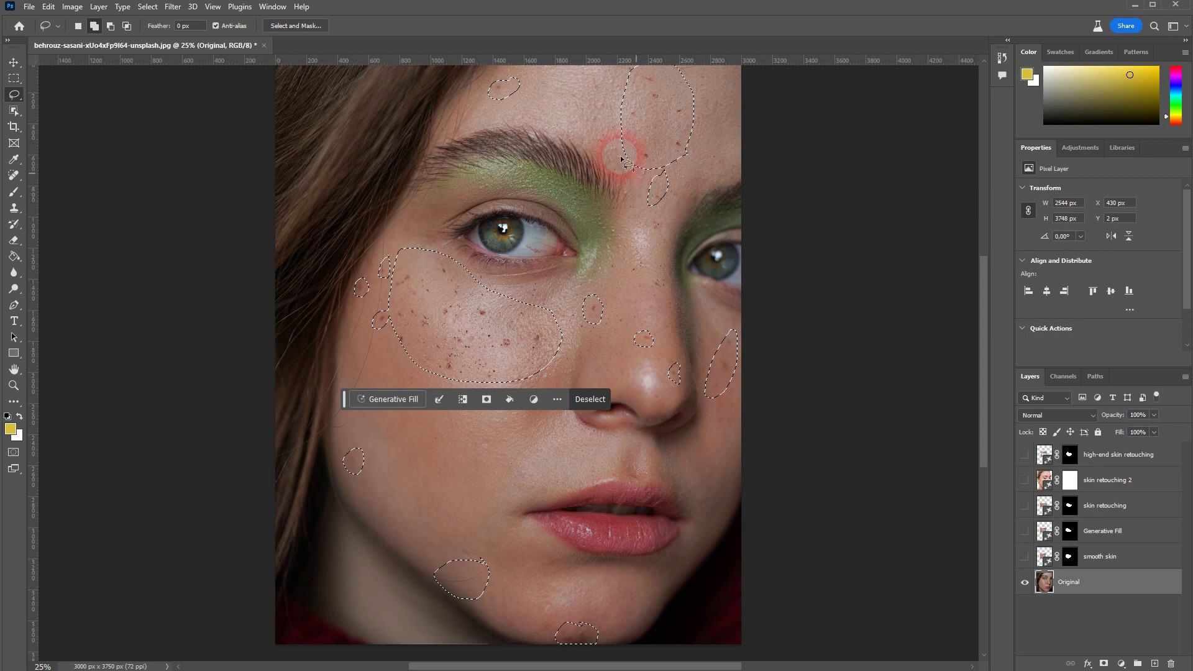
mouse_move(600, 104)
mouse_down()
mouse_move(590, 126)
mouse_move(610, 105)
mouse_move(587, 81)
mouse_move(595, 97)
mouse_move(607, 73)
mouse_up()
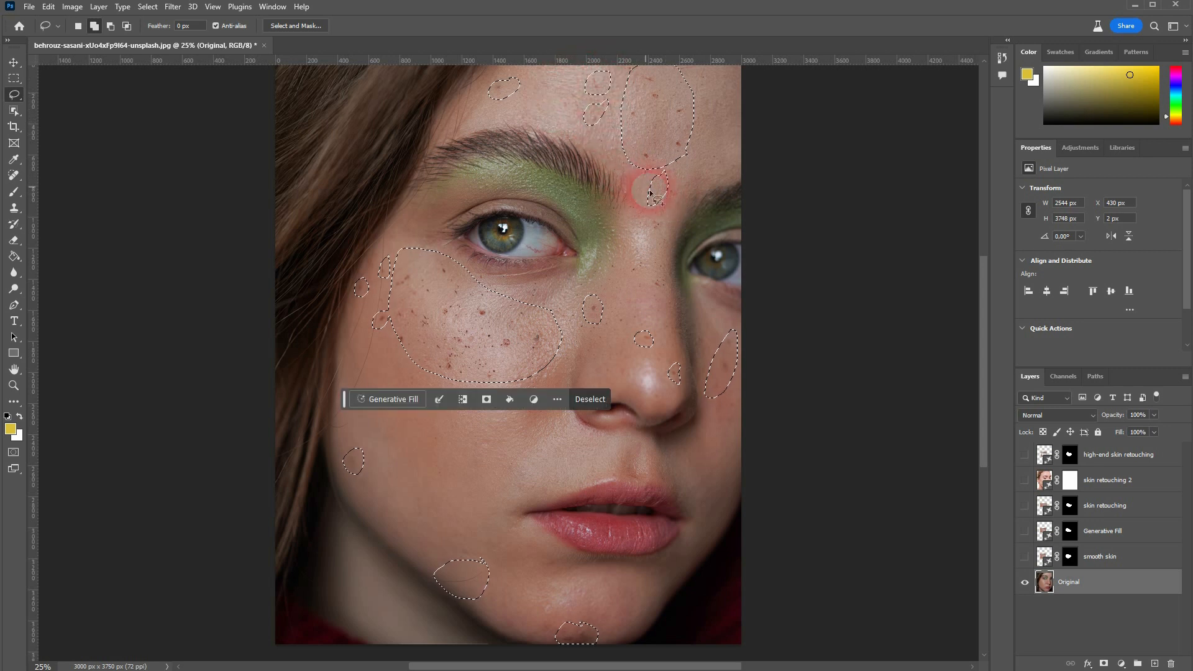
- Try Generative Fill on the combined face selection with the prompt "smooth skin"
click(395, 396)
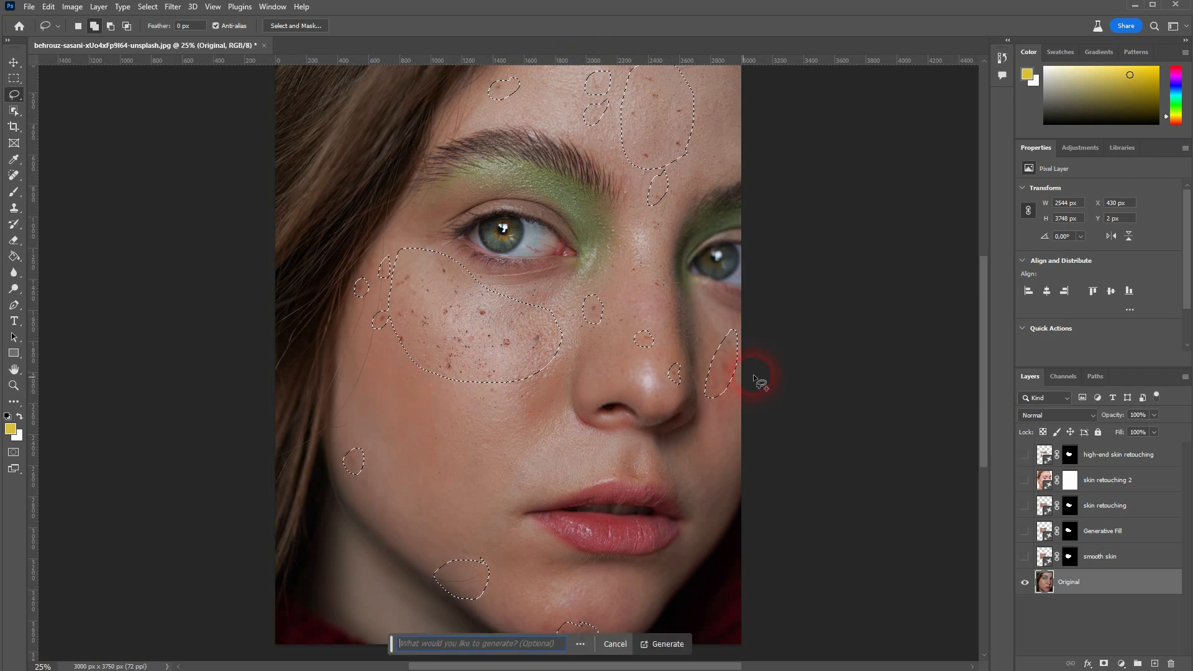
text(smooth skin)
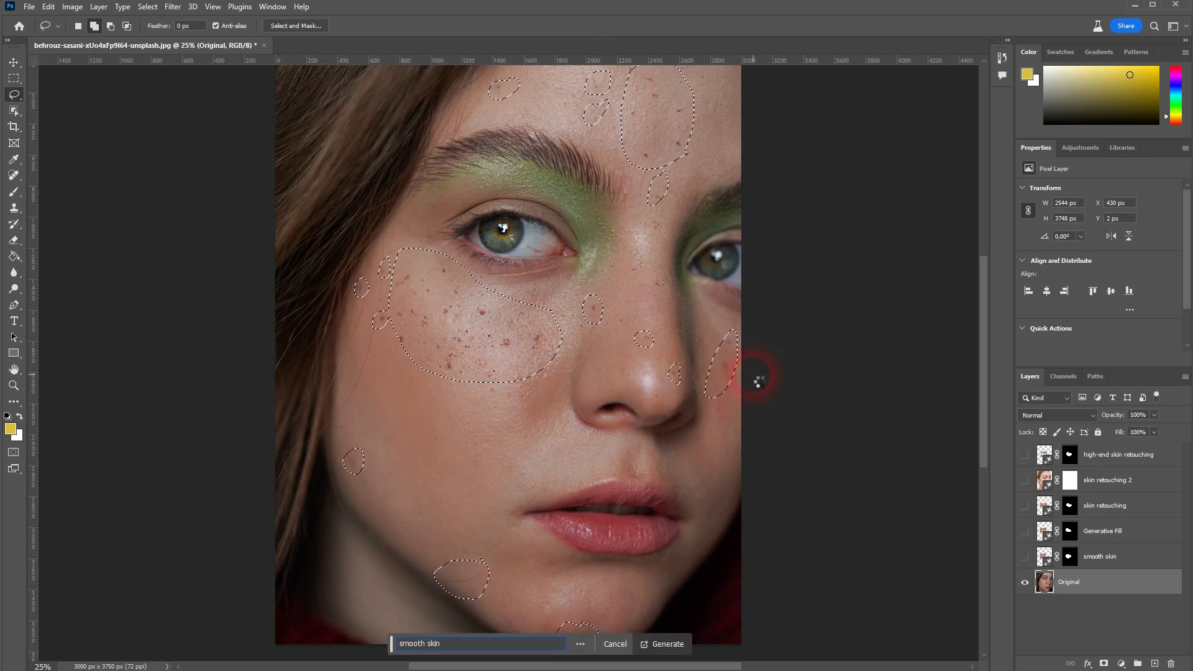
key(Return)
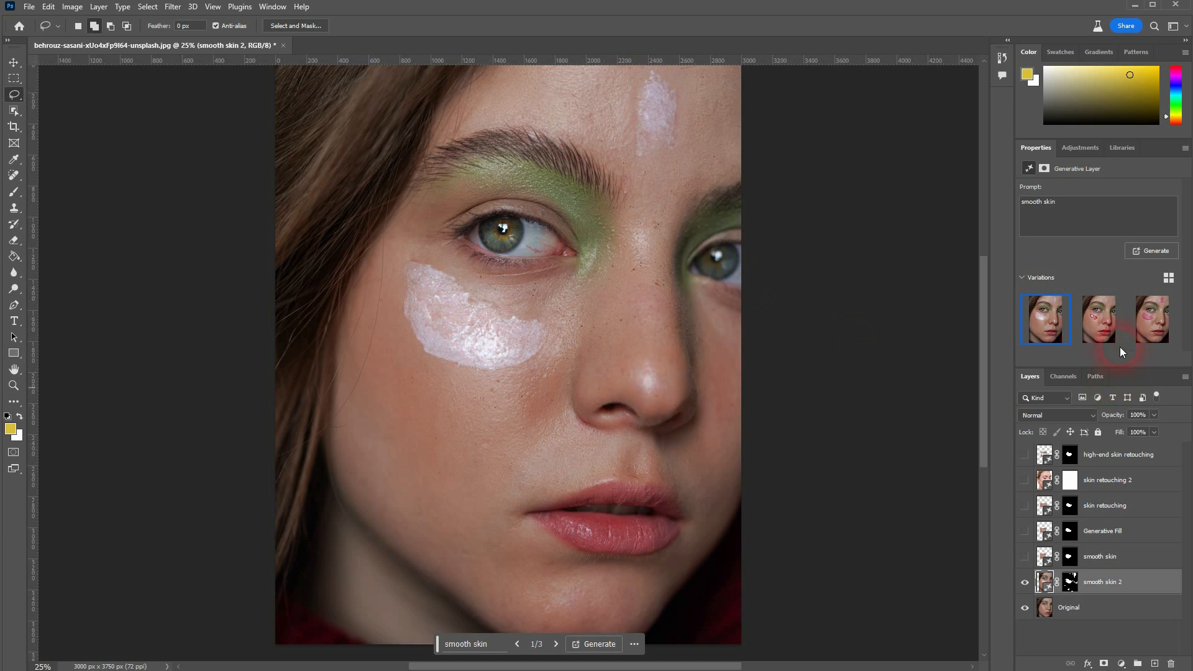
- Review the second and third smooth skin 2 variations, and undo the fill to restore the face selection
click(1103, 338)
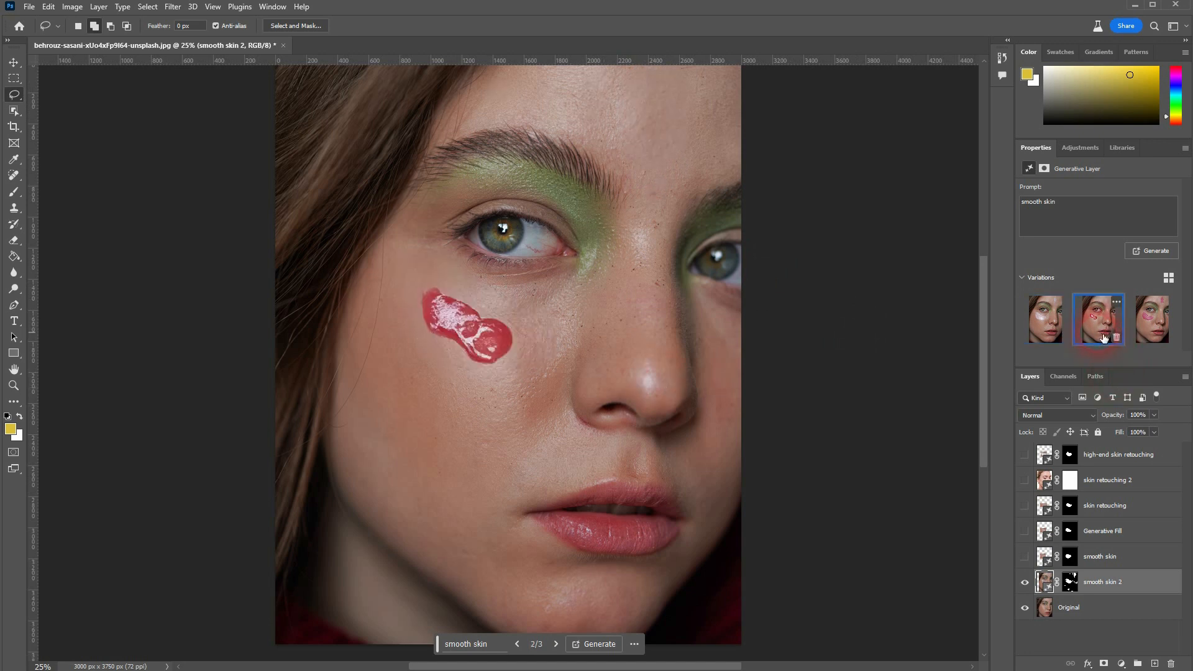
click(1171, 319)
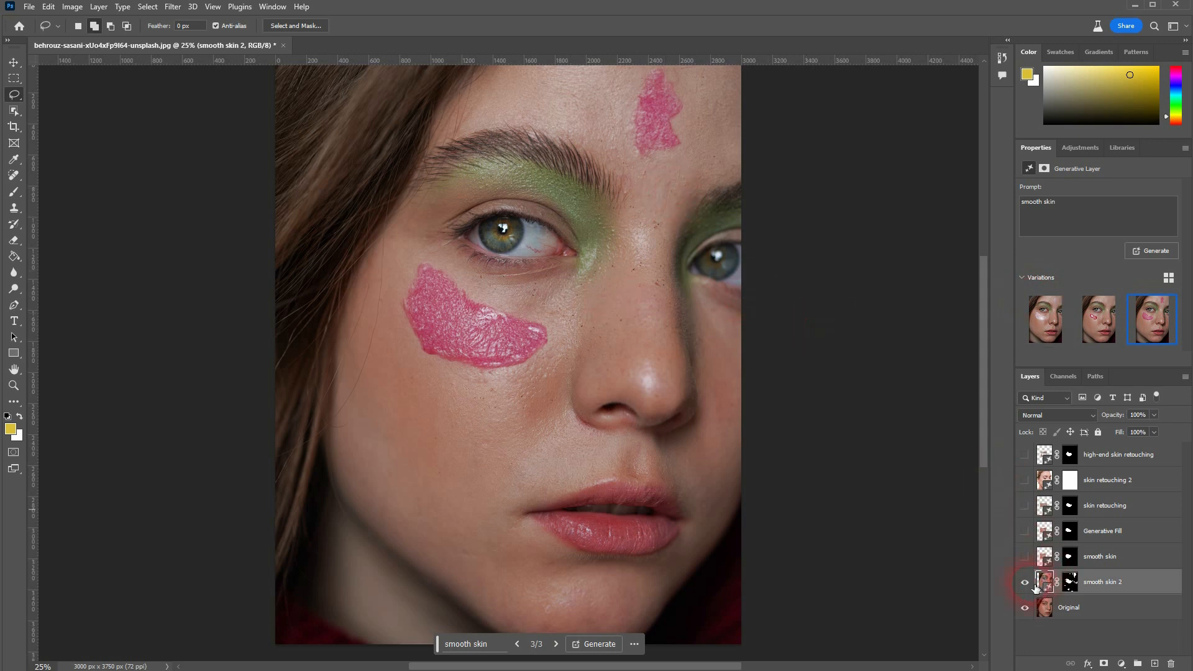
key(ctrl+z)
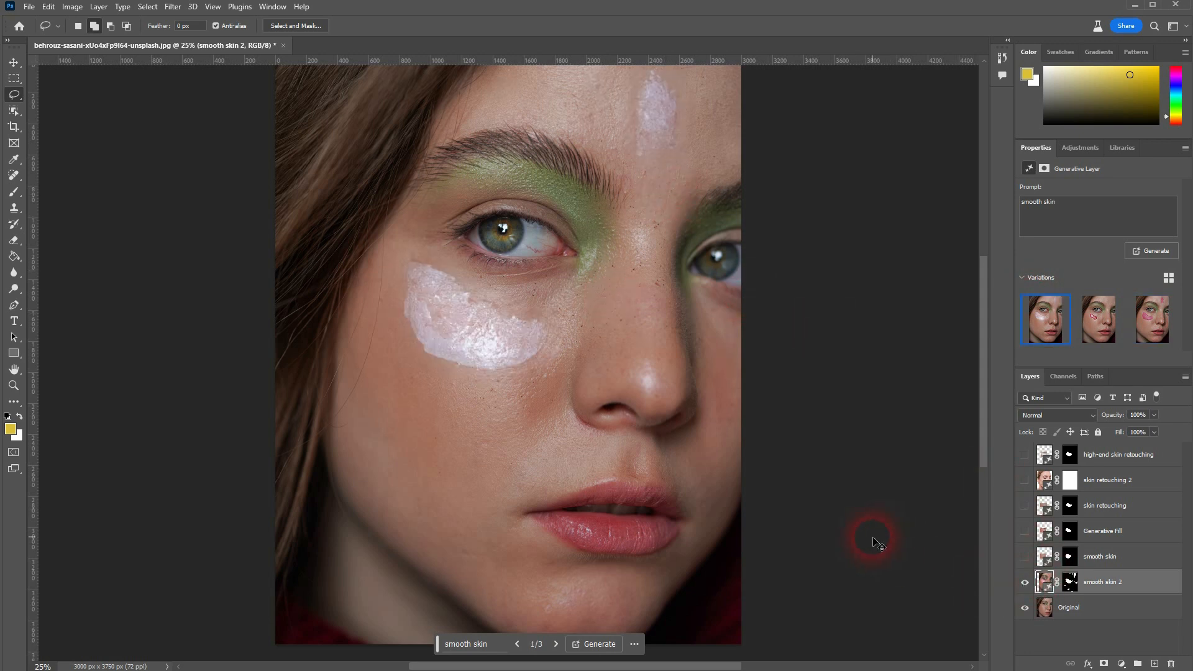
key(ctrl+z)
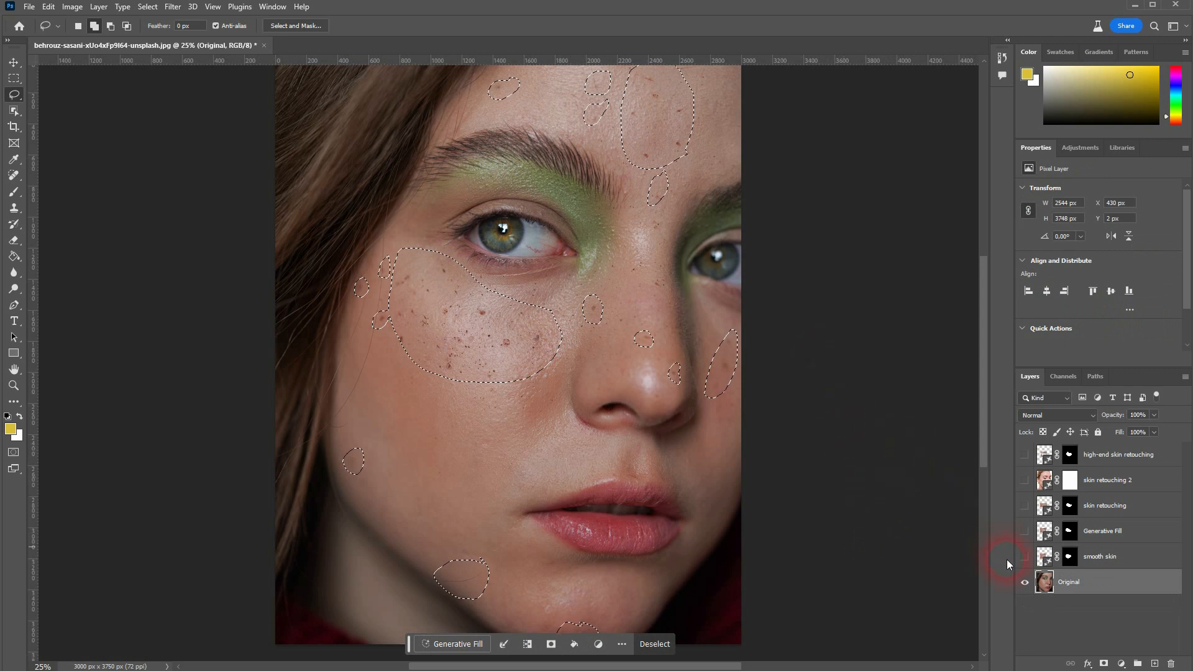
- Run Generative Fill on the combined face selection with an empty prompt
click(456, 643)
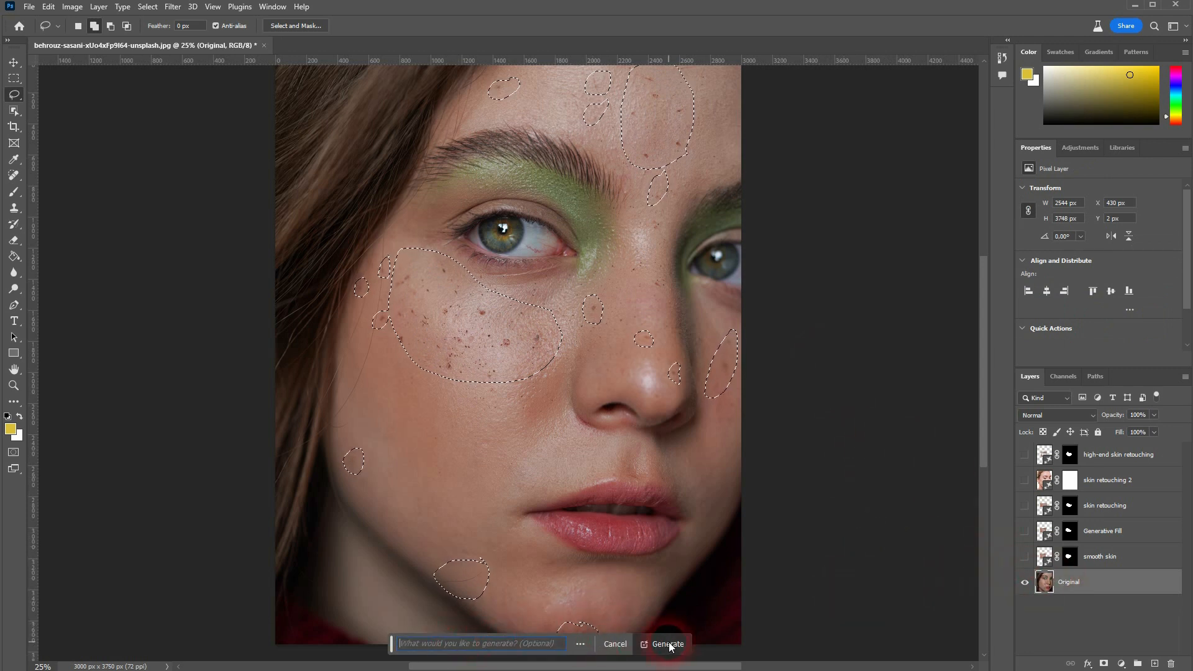
click(668, 645)
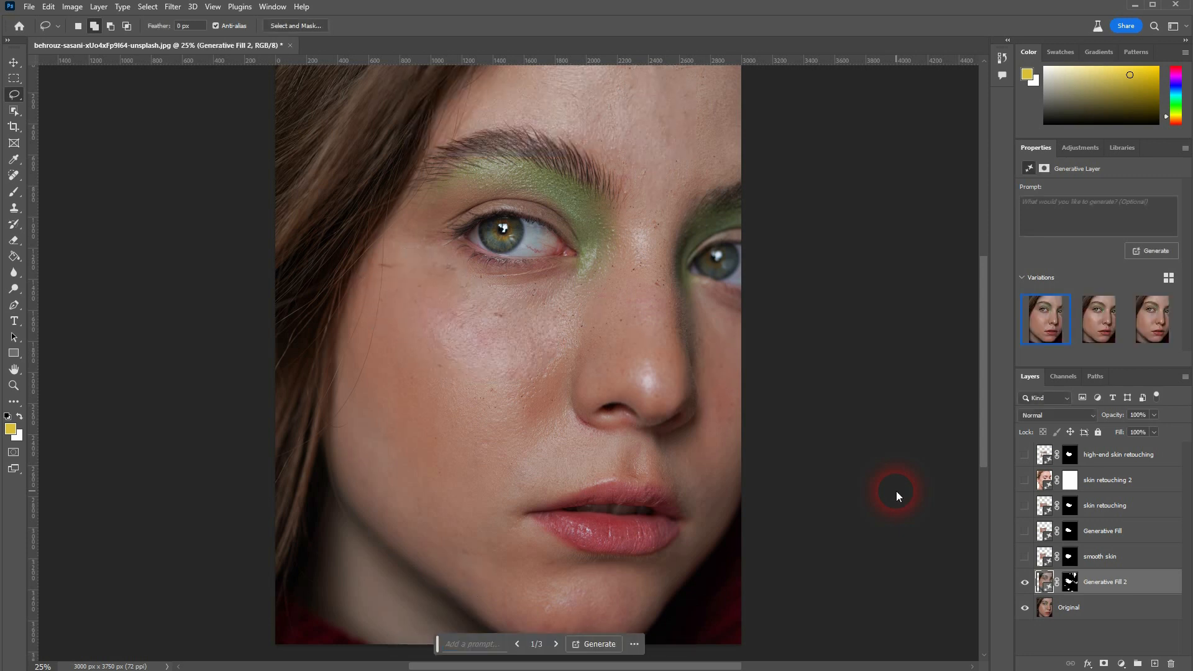
- Compare the second and third Generative Fill 2 variations, keep the second, and toggle the layer's visibility to compare it with the original
click(1110, 316)
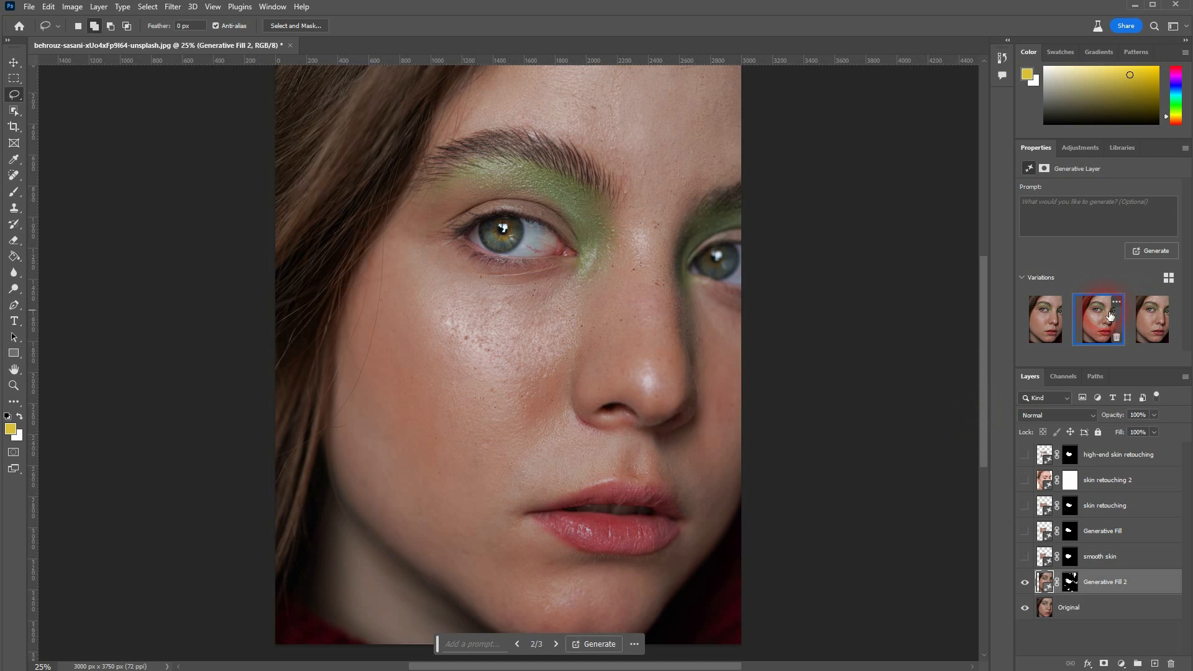
click(1153, 325)
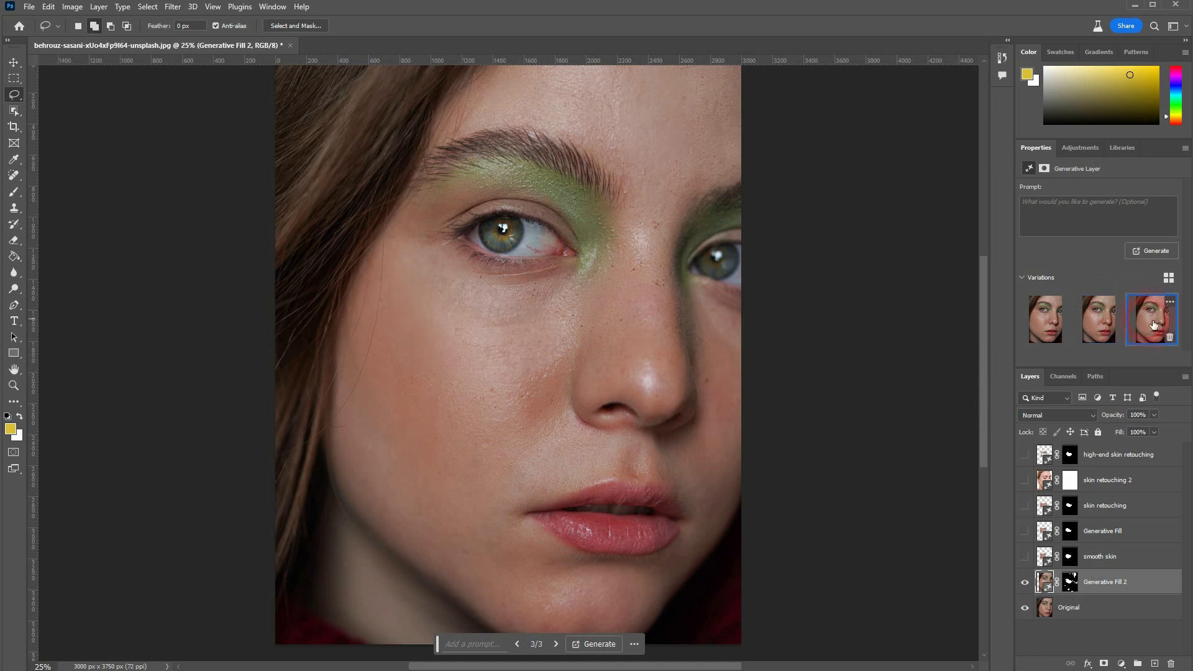
click(1117, 330)
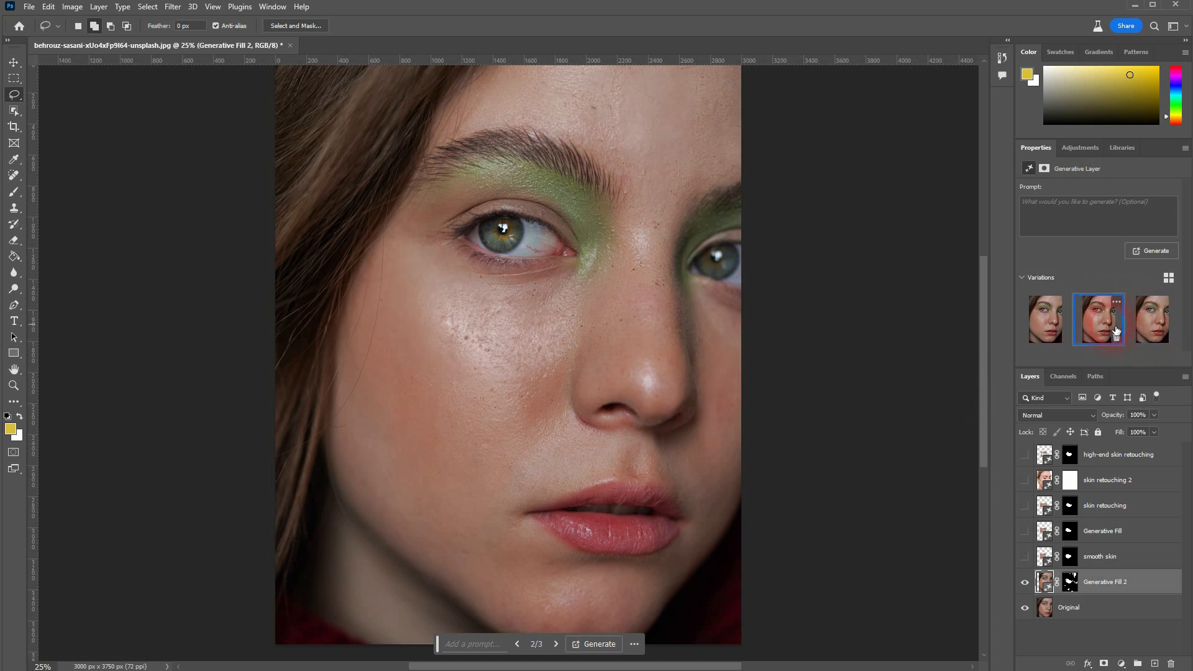
click(1025, 582)
click(1026, 583)
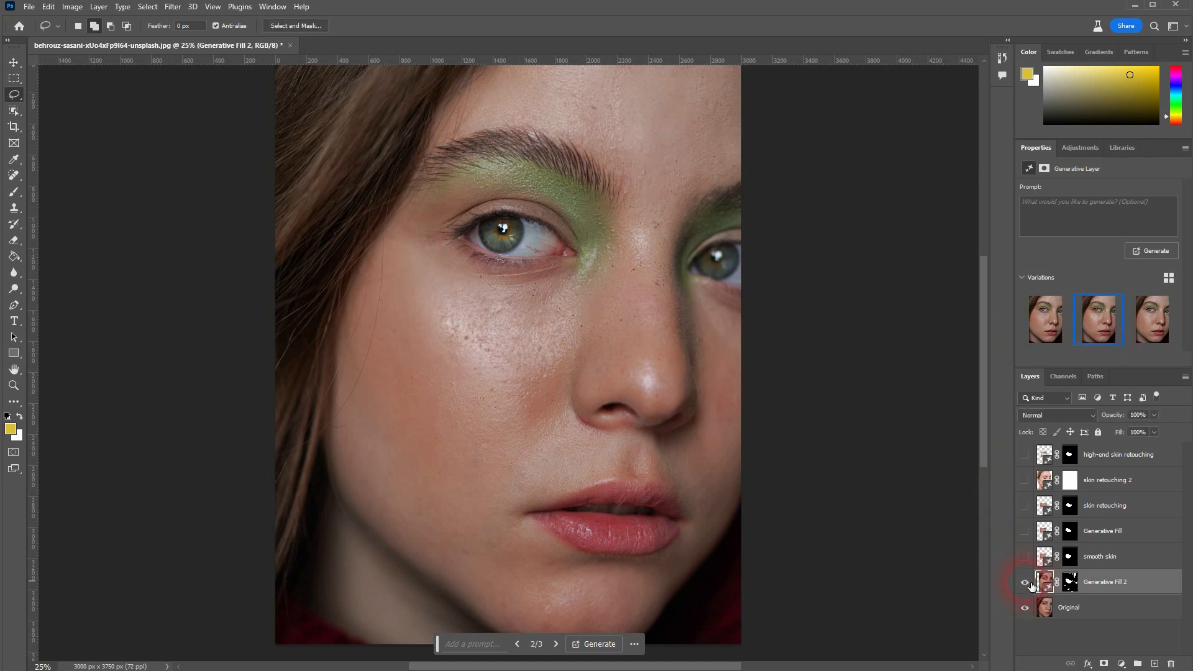